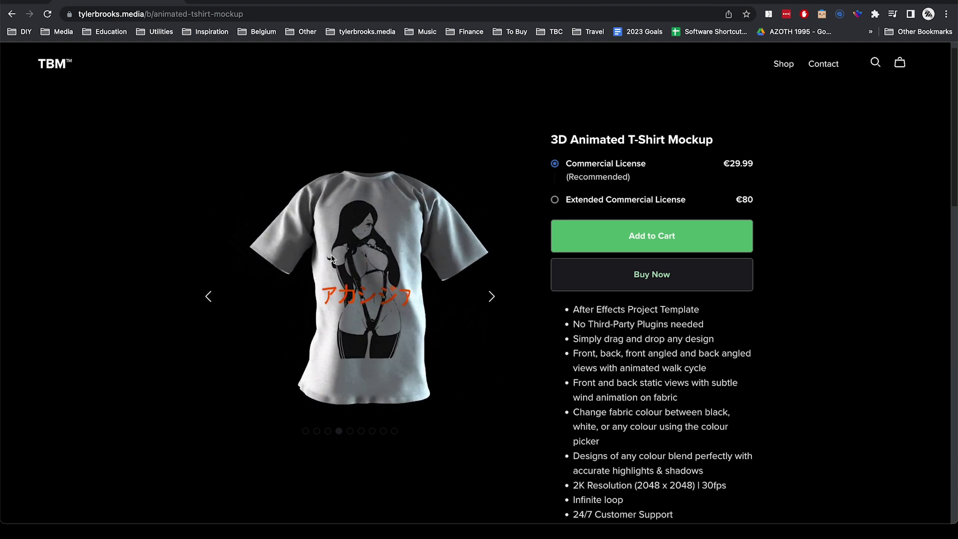
Flip the preview gallery forward to the shirt's back view, then back to the ribcage-print black shirt
{"action": "left_click", "coordinate": [492, 300]}
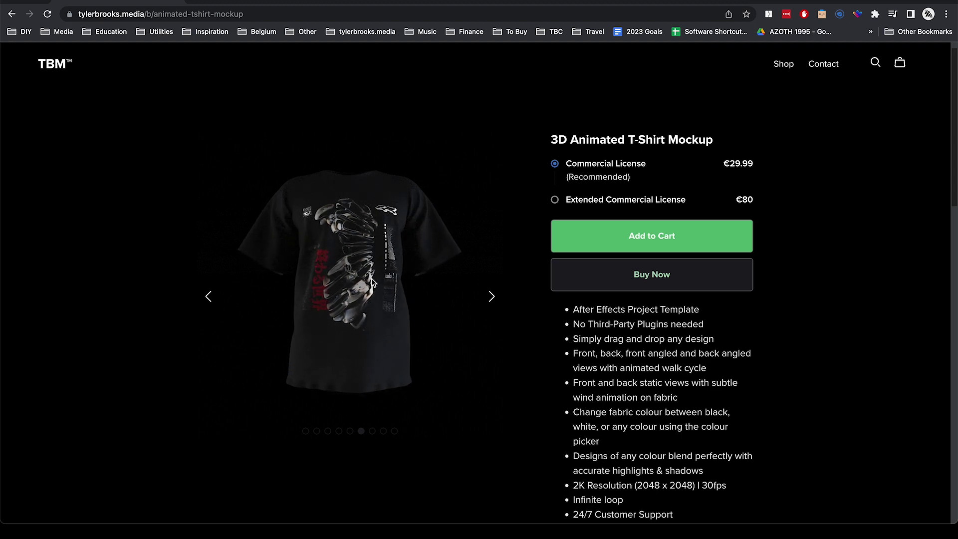
{"action": "left_click", "coordinate": [491, 297]}
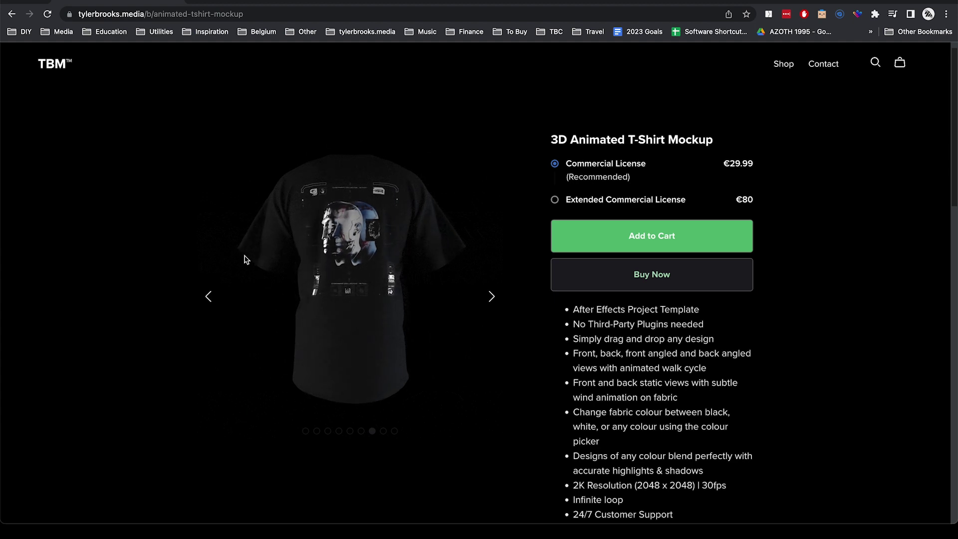
{"action": "left_click", "coordinate": [207, 302]}
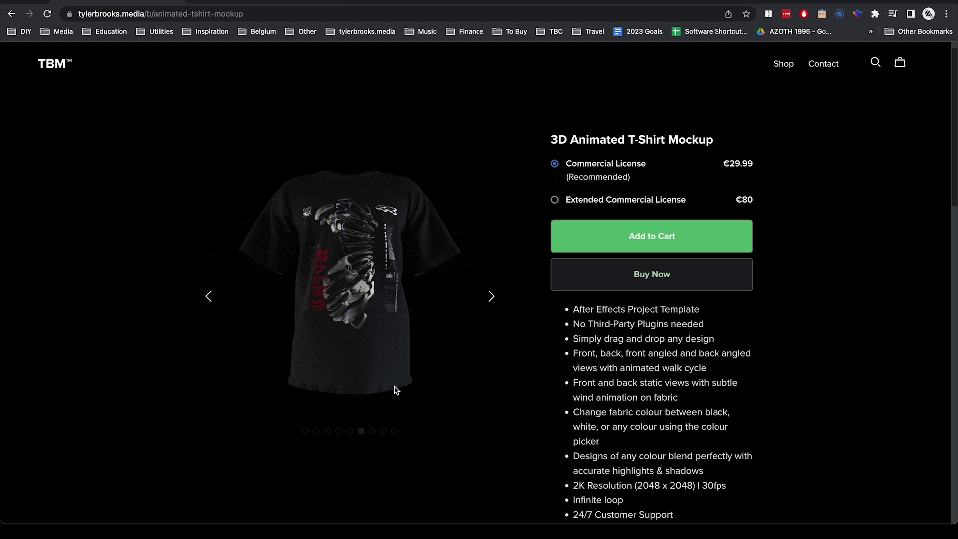
{"action": "left_click", "coordinate": [212, 301]}
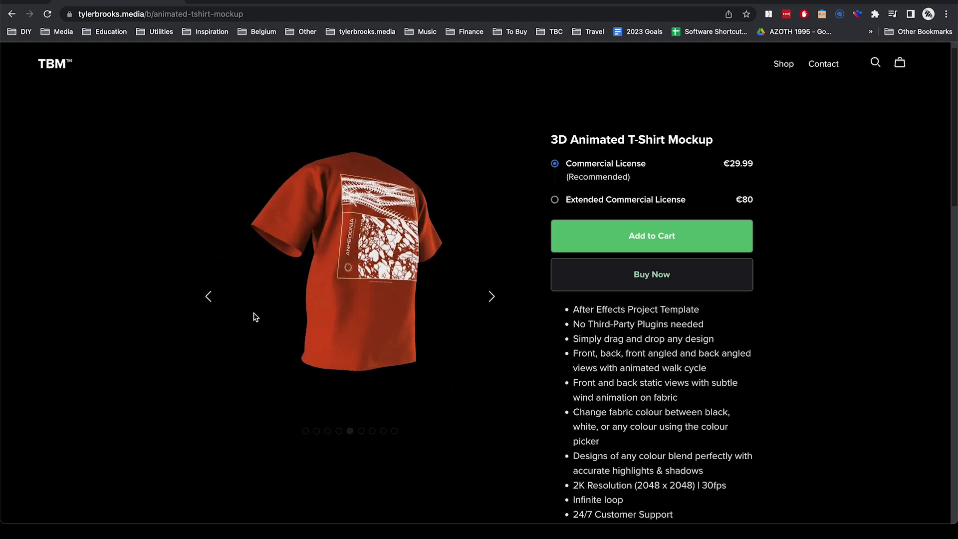
{"action": "left_click", "coordinate": [218, 302]}
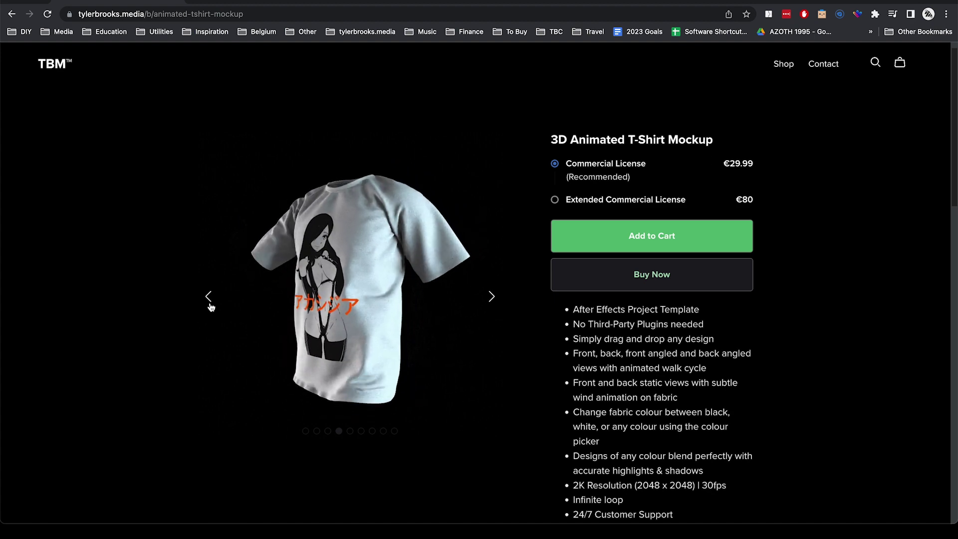
{"action": "left_click", "coordinate": [210, 304]}
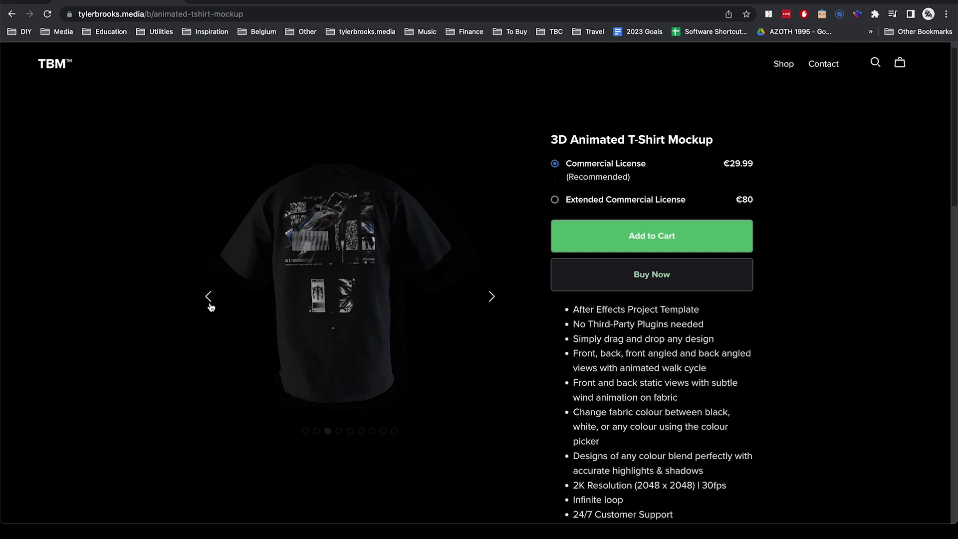
{"action": "left_click", "coordinate": [210, 302]}
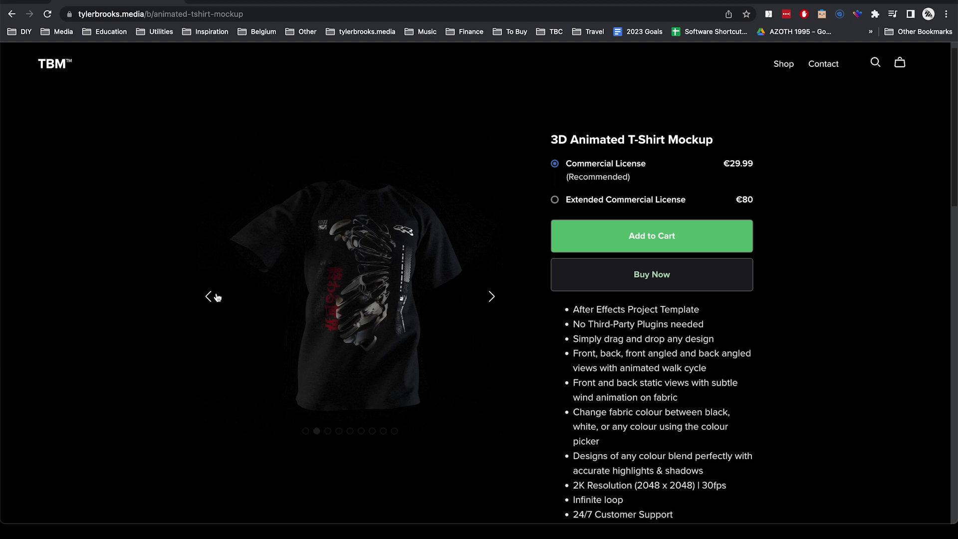
Advance the previews past the red shirt to the face-design shirt, then back to the ribcage design
{"action": "scroll", "coordinate": [490, 275], "scroll_direction": "down", "scroll_amount": 1}
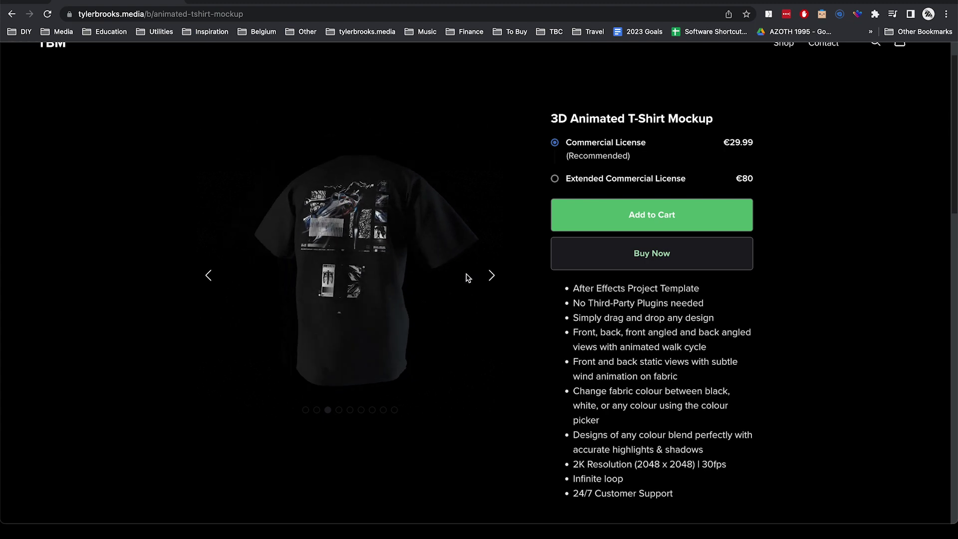
{"action": "left_click", "coordinate": [491, 277]}
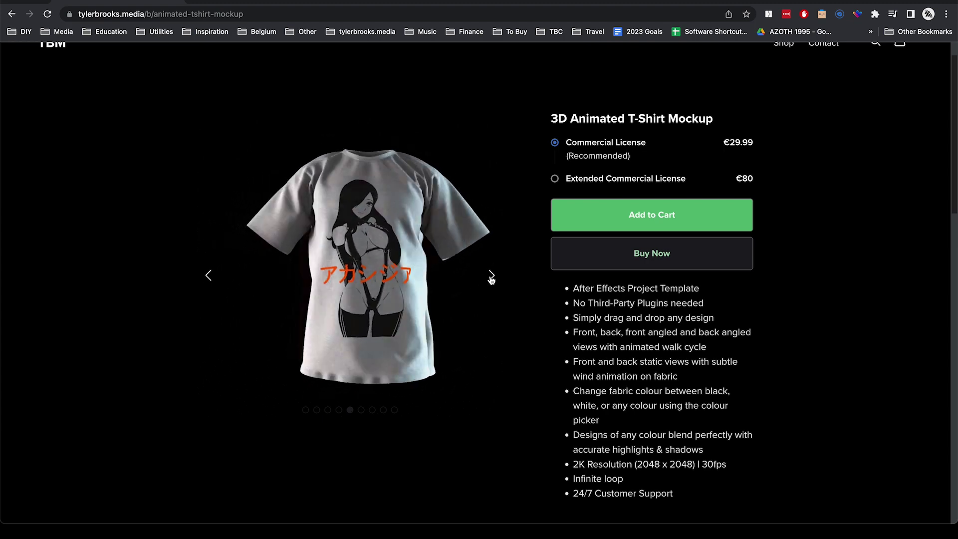
{"action": "left_click", "coordinate": [490, 277]}
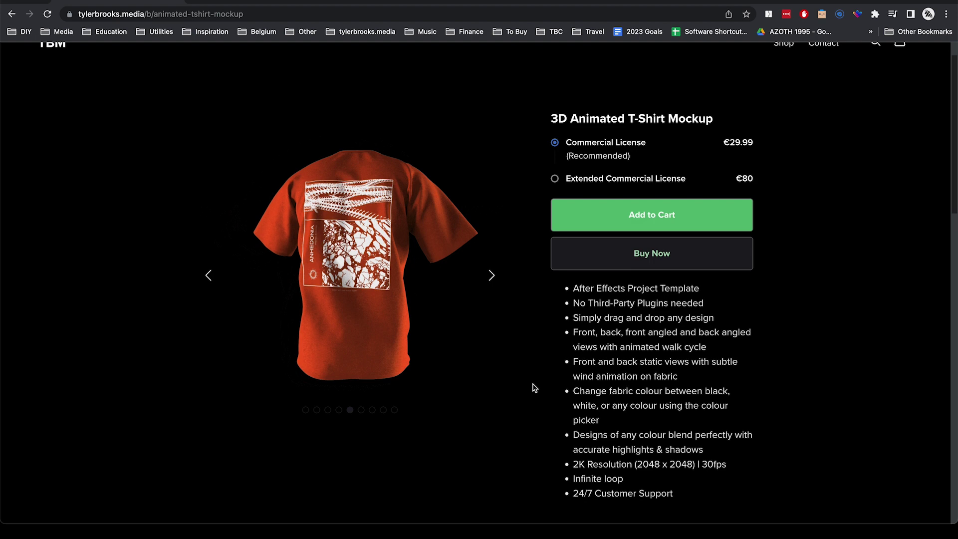
{"action": "left_click", "coordinate": [490, 277]}
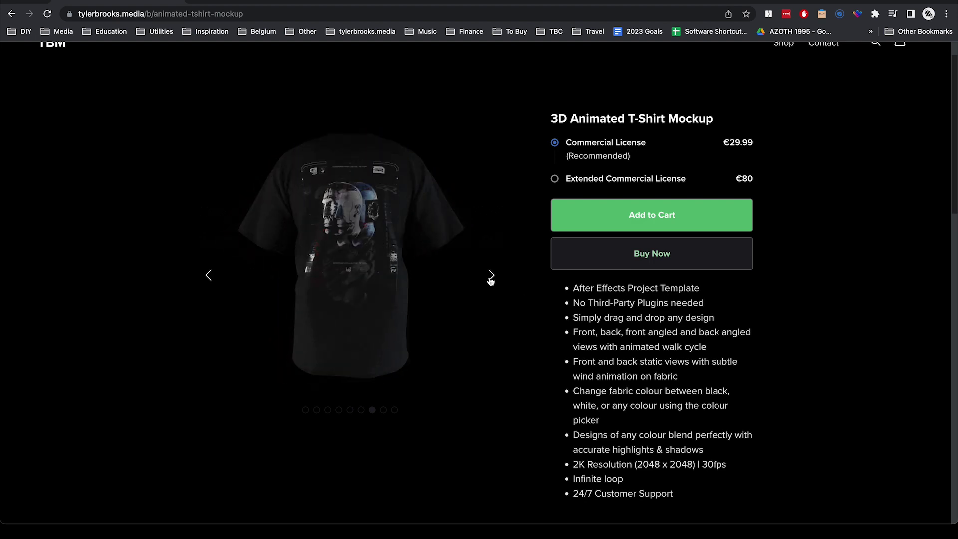
{"action": "left_click", "coordinate": [207, 278]}
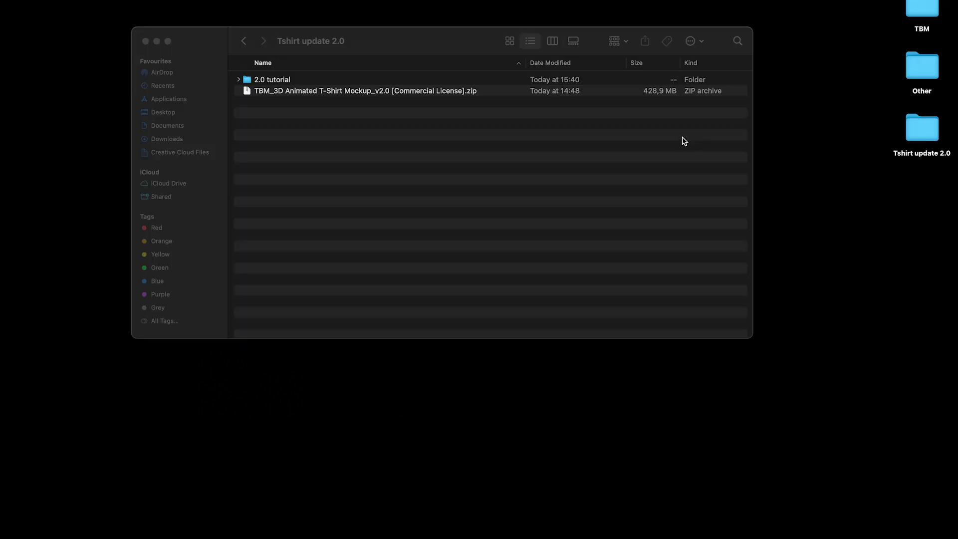
Extract the T-Shirt Mockup v2.0 zip archive in Finder
{"action": "left_click", "coordinate": [323, 98]}
{"action": "left_click", "coordinate": [333, 97]}
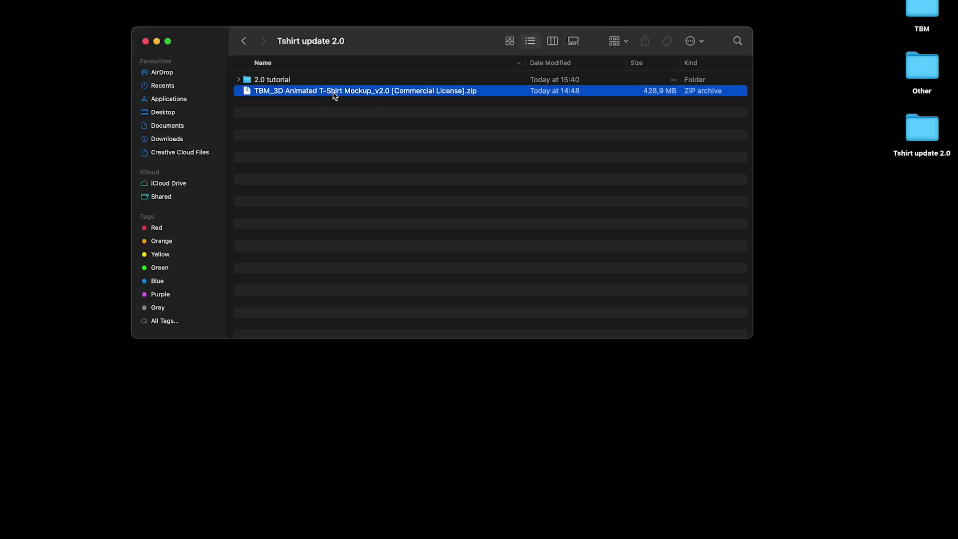
{"action": "double_click", "coordinate": [273, 91]}
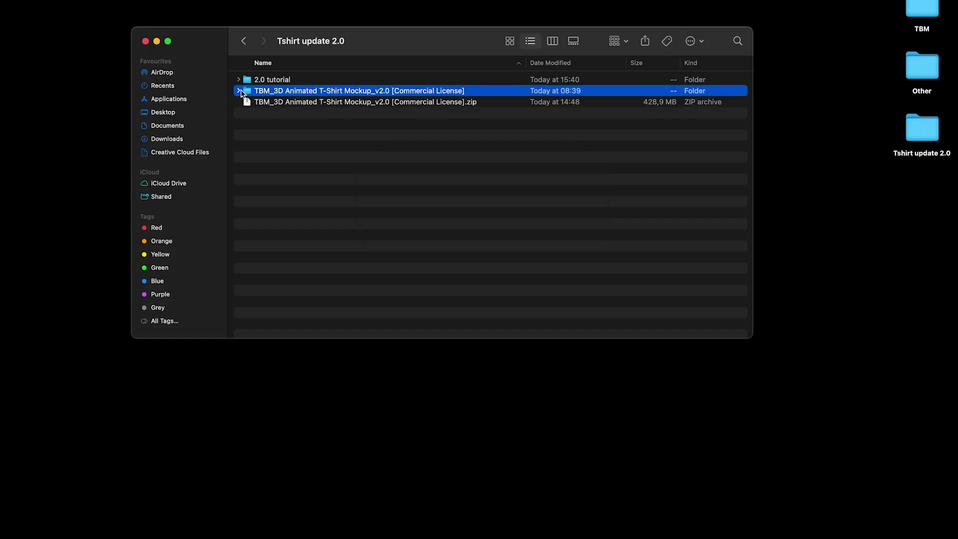
Expand the extracted mockup folder and its (Footage) subfolder to list the files
{"action": "left_click", "coordinate": [239, 91]}
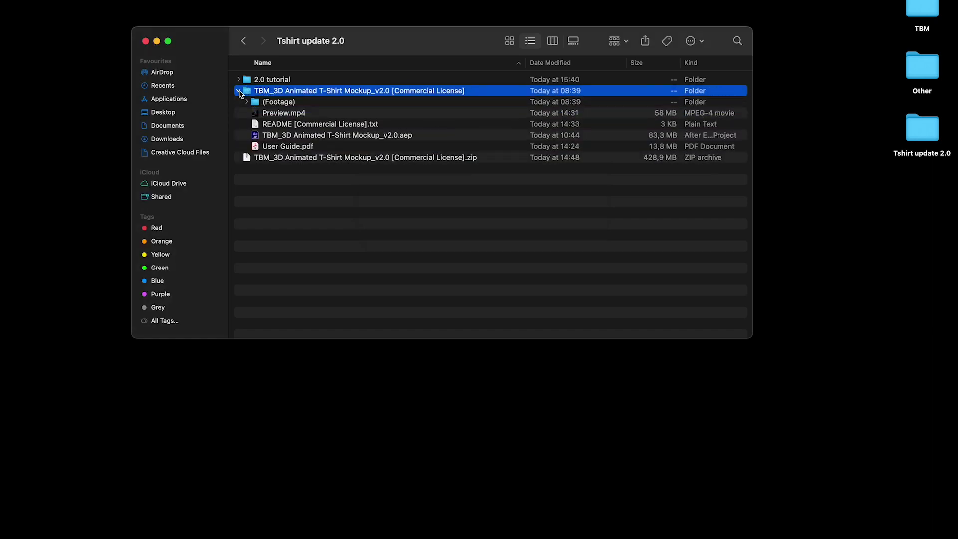
{"action": "left_click", "coordinate": [274, 103]}
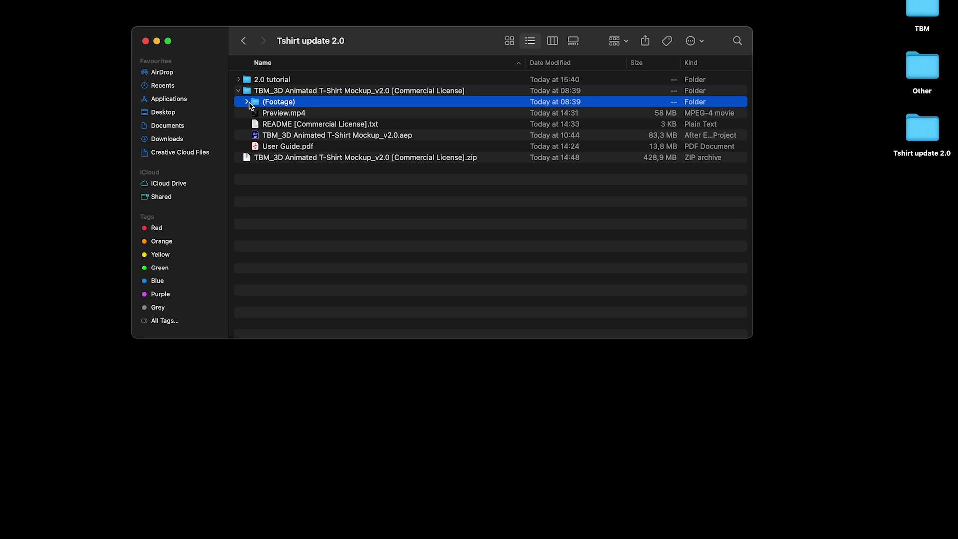
{"action": "left_click", "coordinate": [247, 102]}
{"action": "left_click", "coordinate": [273, 115]}
{"action": "key", "text": "space"}
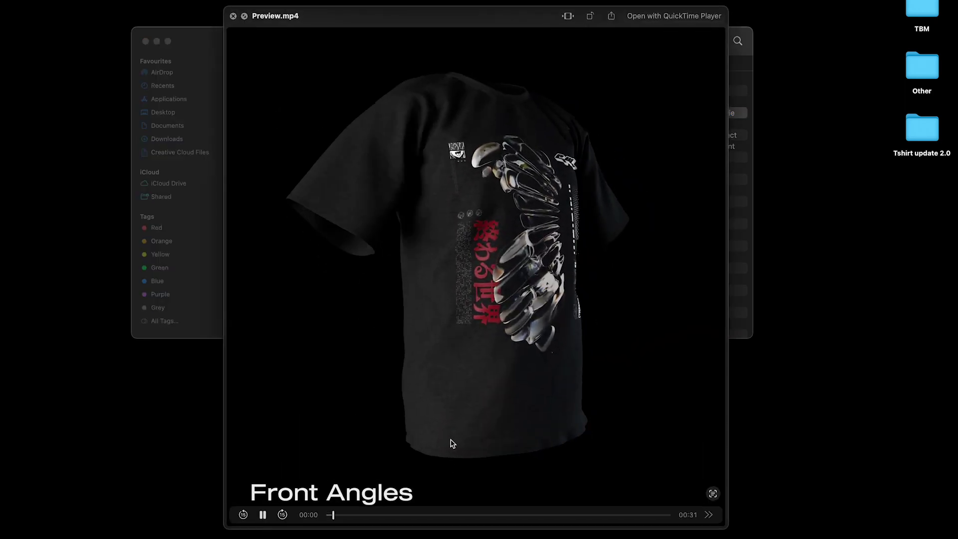
{"action": "left_click_drag", "start_coordinate": [348, 516], "coordinate": [389, 519]}
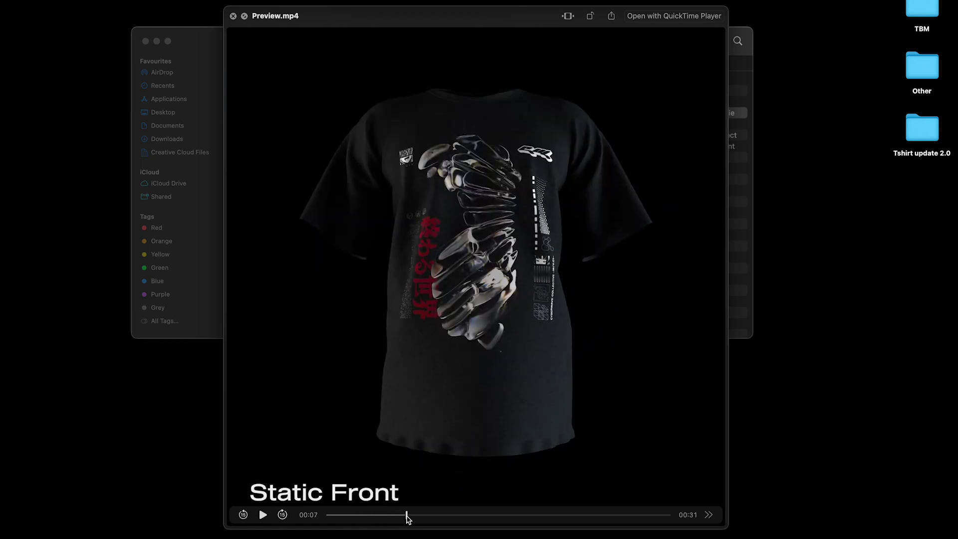
{"action": "left_click_drag", "start_coordinate": [407, 519], "coordinate": [532, 517]}
{"action": "key", "text": "space"}
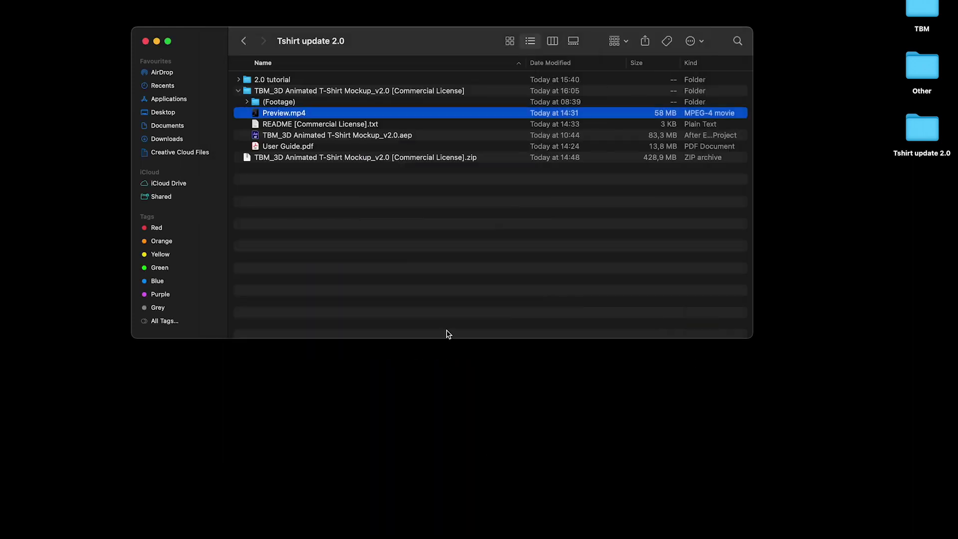
{"action": "left_click", "coordinate": [291, 128]}
{"action": "key", "text": "space"}
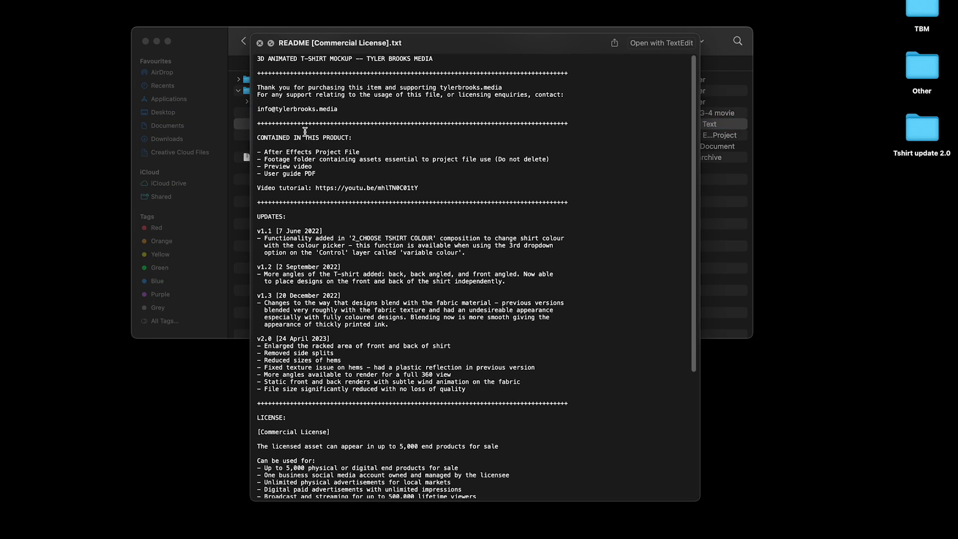
{"action": "scroll", "coordinate": [344, 197], "scroll_direction": "down", "scroll_amount": 5}
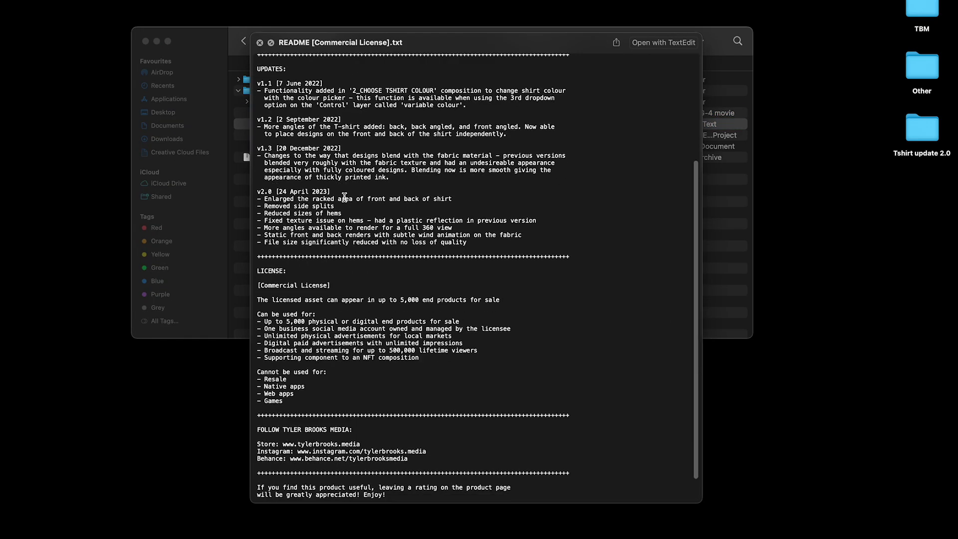
{"action": "key", "text": "space"}
{"action": "key", "text": "space"}
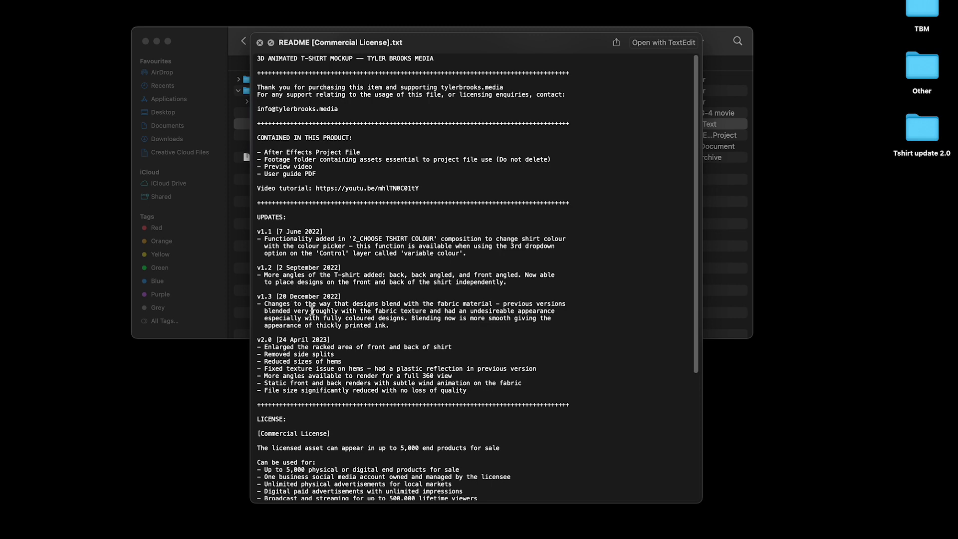
{"action": "key", "text": "space"}
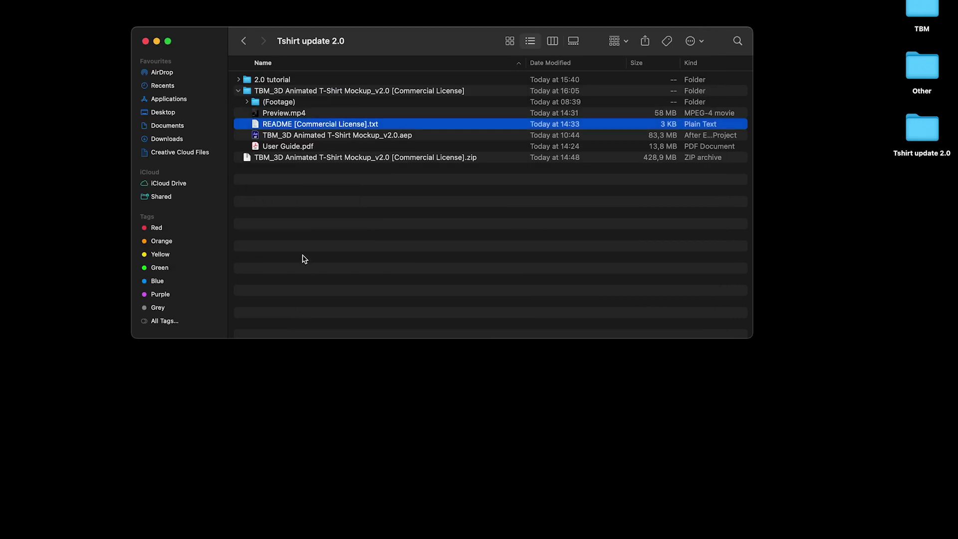
Preview User Guide.pdf, paging from Contents through Adding Designs and shirt colour to Exporting
{"action": "left_click", "coordinate": [287, 147]}
{"action": "key", "text": "space"}
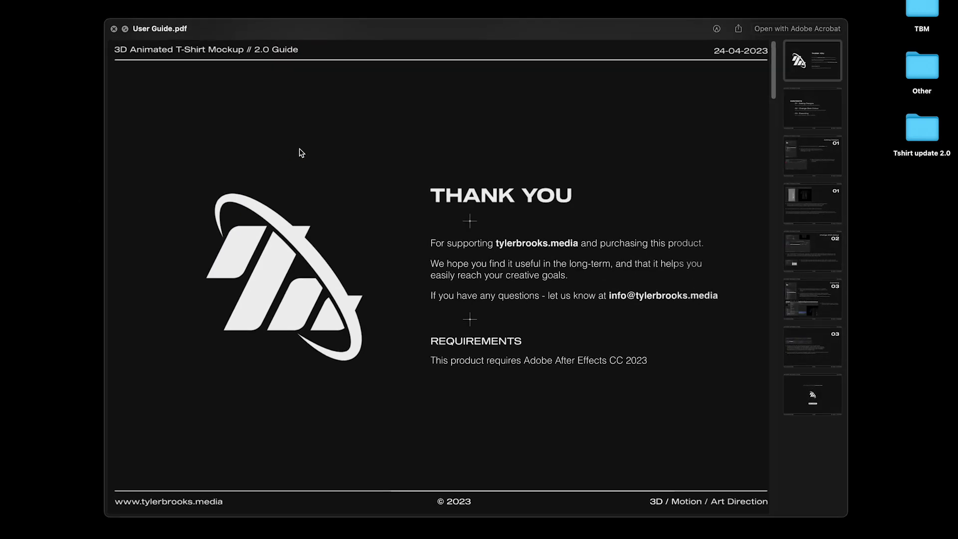
{"action": "left_click", "coordinate": [816, 110]}
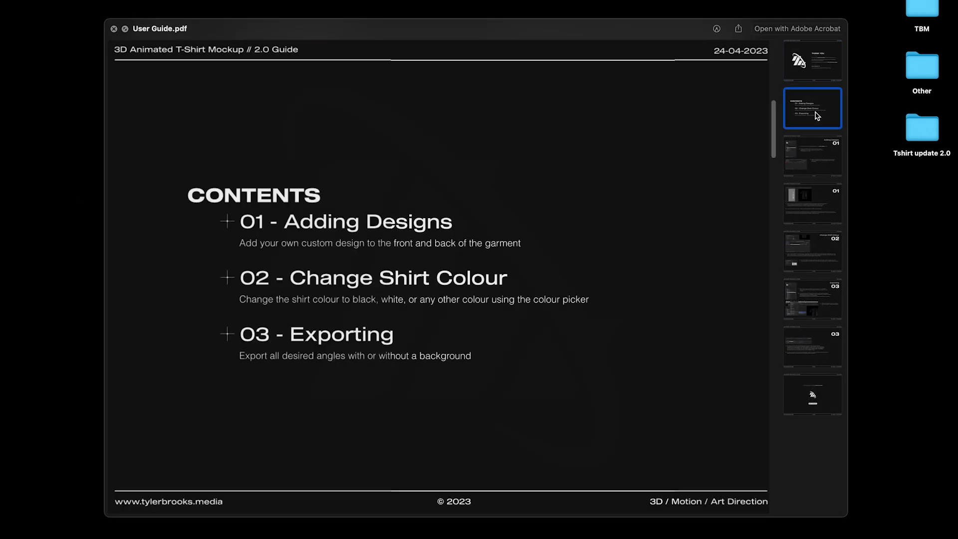
{"action": "left_click", "coordinate": [820, 158]}
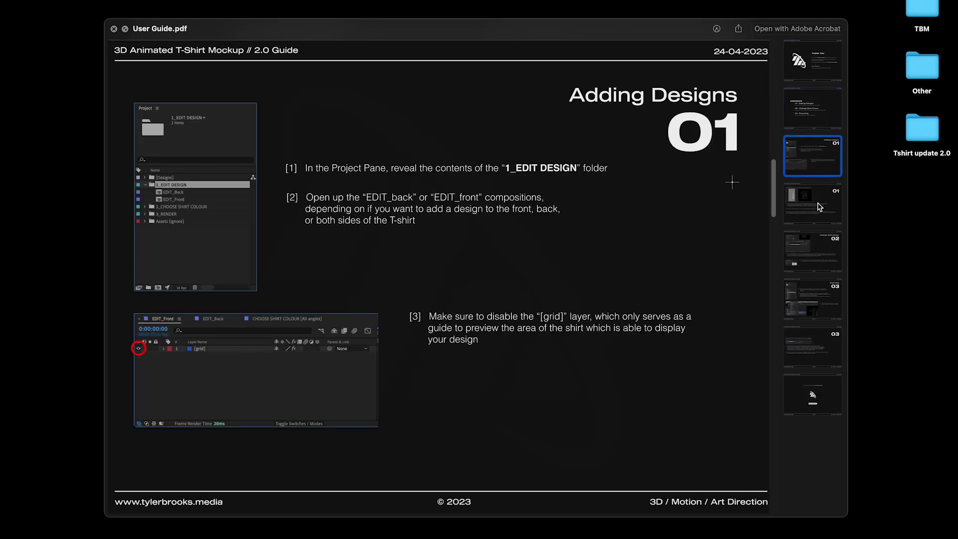
{"action": "left_click", "coordinate": [818, 207]}
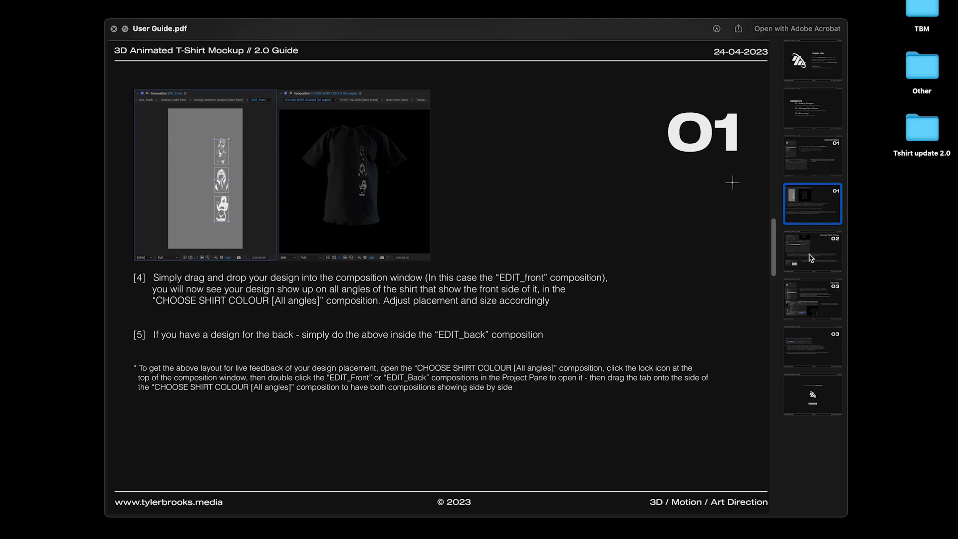
{"action": "left_click", "coordinate": [810, 258]}
{"action": "left_click", "coordinate": [815, 305]}
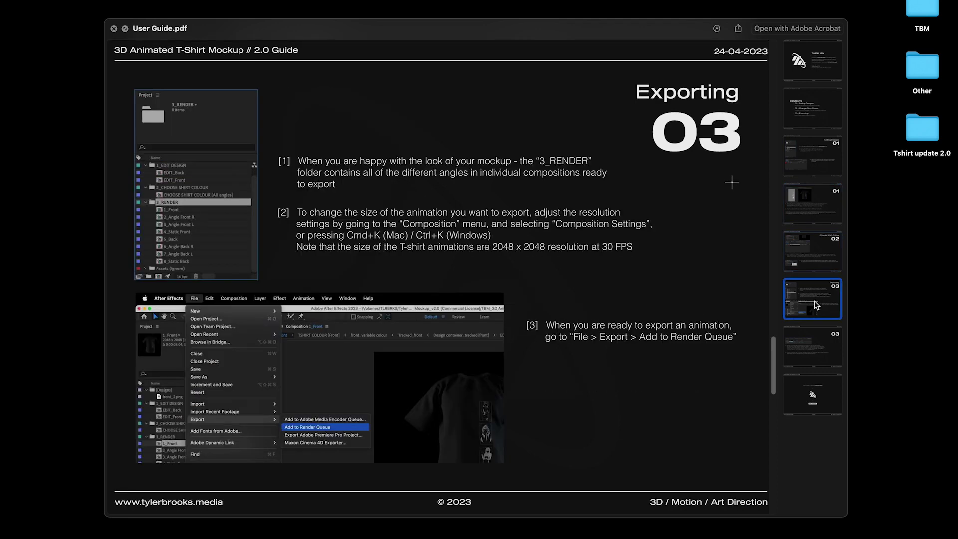
{"action": "left_click", "coordinate": [822, 349]}
View the guide's thank-you page, close the preview, and select the .aep project file
{"action": "left_click", "coordinate": [814, 392]}
{"action": "key", "text": "space"}
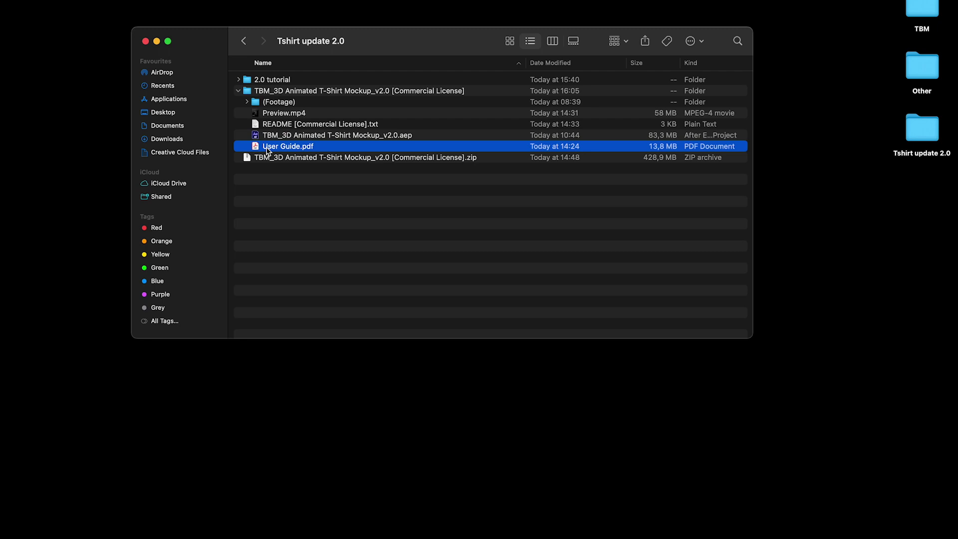
{"action": "left_click", "coordinate": [268, 135]}
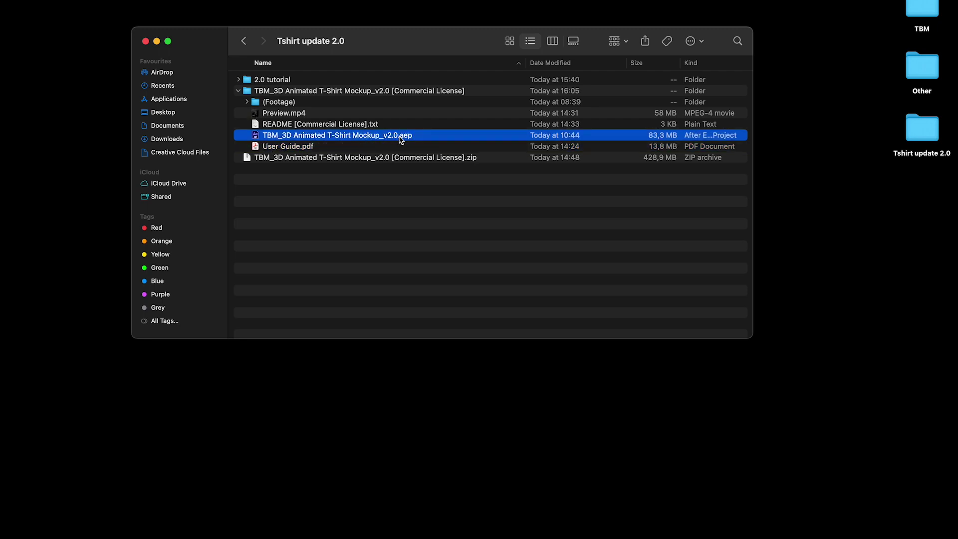
Open TBM_3D Animated T-Shirt Mockup_v2.0.aep in After Effects
{"action": "double_click", "coordinate": [258, 140]}
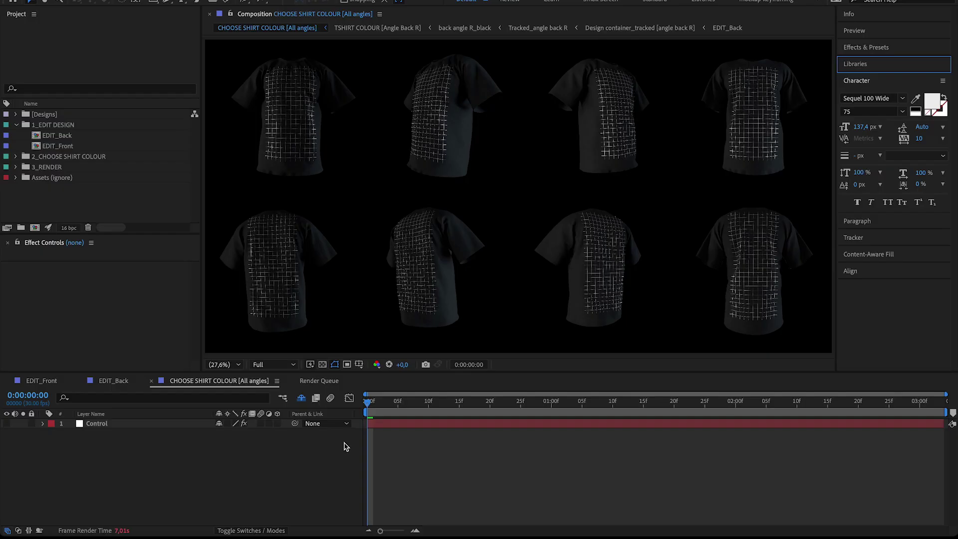
Expand [Designs] and drag back_1.png from 2.0 tutorial > Assets into it
{"action": "left_click", "coordinate": [17, 115]}
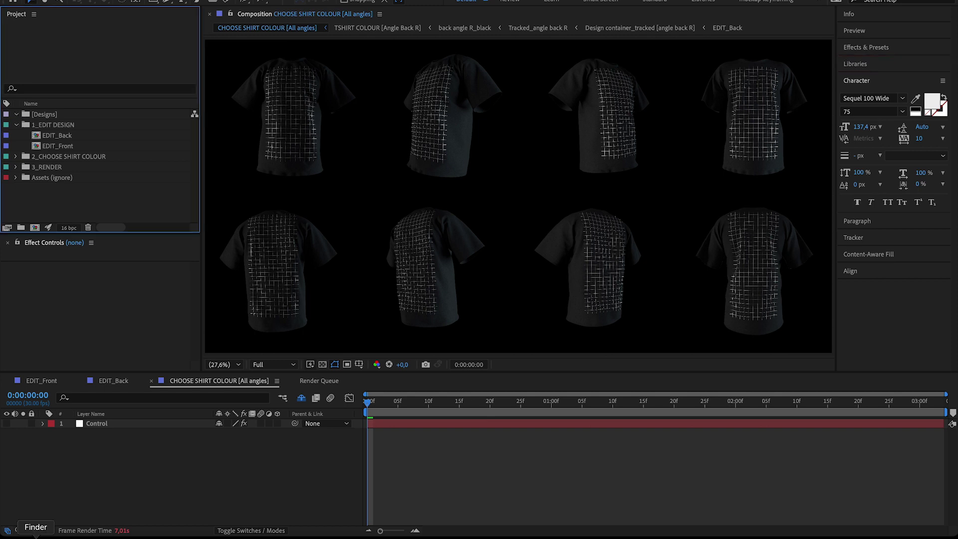
{"action": "left_click", "coordinate": [28, 536]}
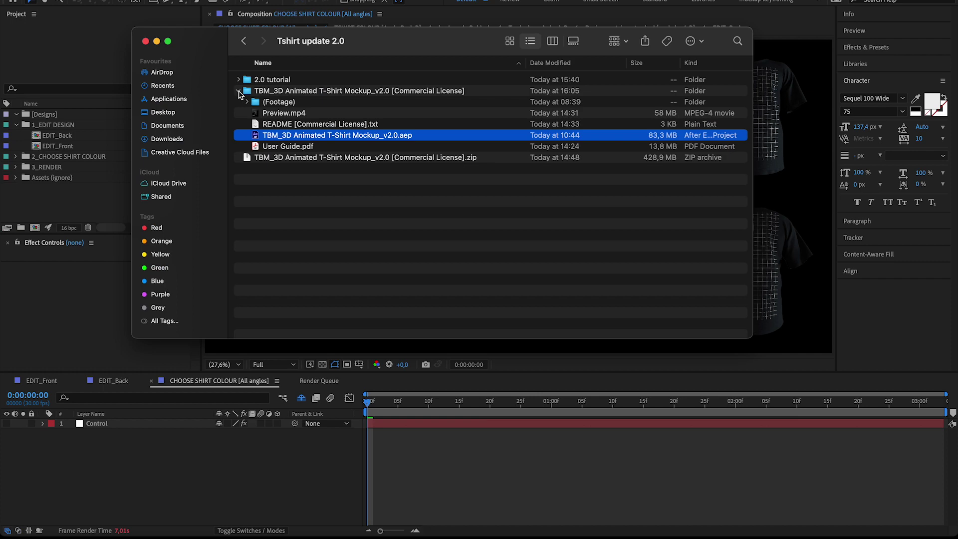
{"action": "left_click", "coordinate": [238, 91]}
{"action": "left_click", "coordinate": [238, 79]}
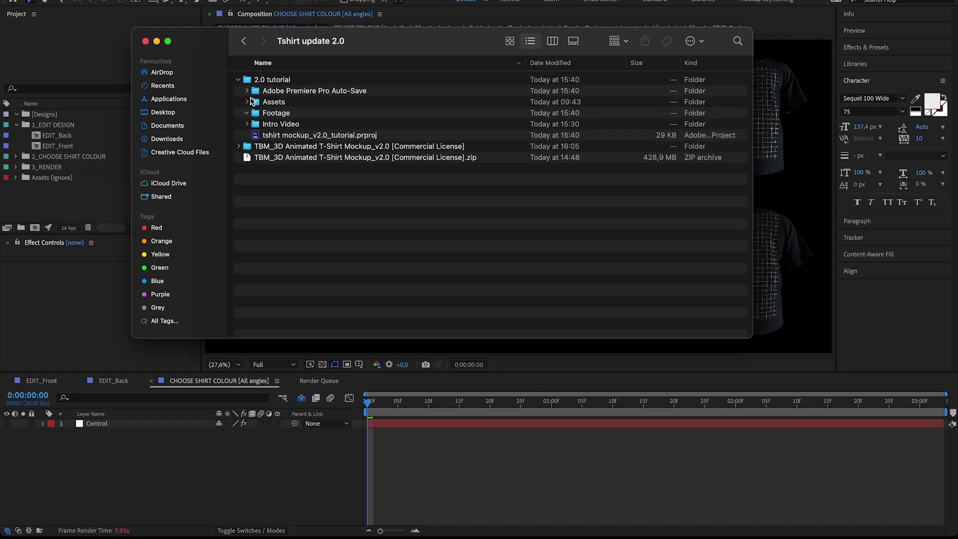
{"action": "left_click", "coordinate": [247, 102]}
{"action": "left_click", "coordinate": [297, 115]}
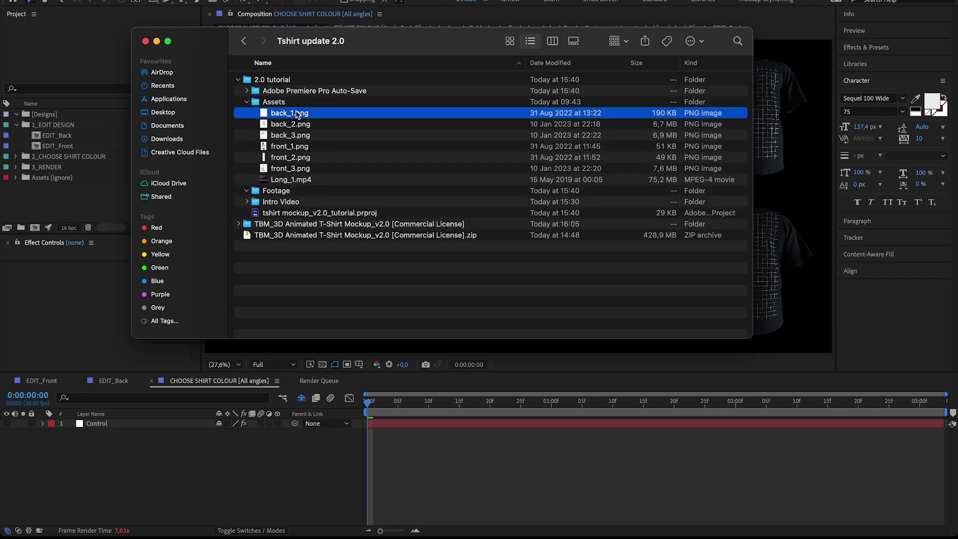
{"action": "key", "text": "space"}
{"action": "key", "text": "space"}
{"action": "left_click_drag", "start_coordinate": [287, 114], "coordinate": [91, 111]}
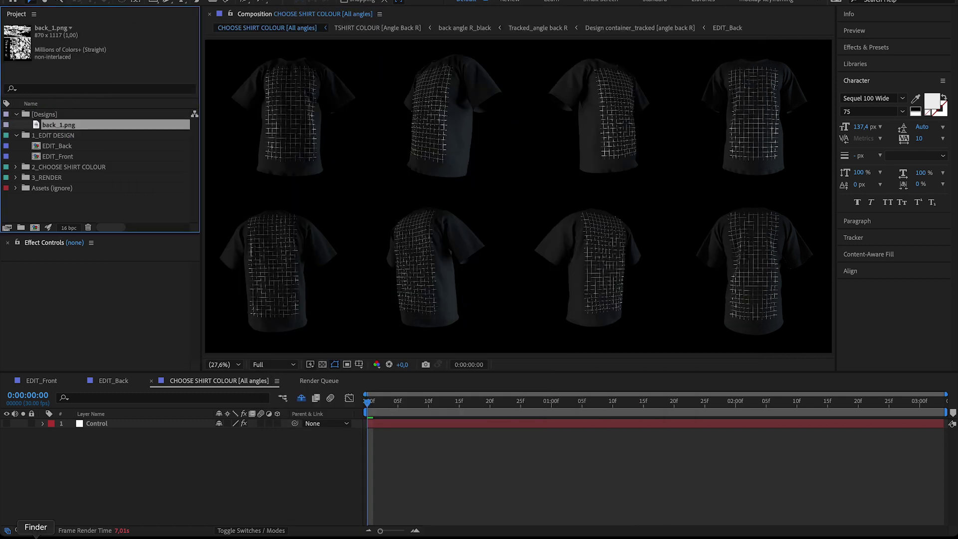
Preview front_2.png from the Assets folder and drag it into [Designs]
{"action": "left_click", "coordinate": [36, 536]}
{"action": "left_click", "coordinate": [290, 126]}
{"action": "left_click", "coordinate": [289, 145]}
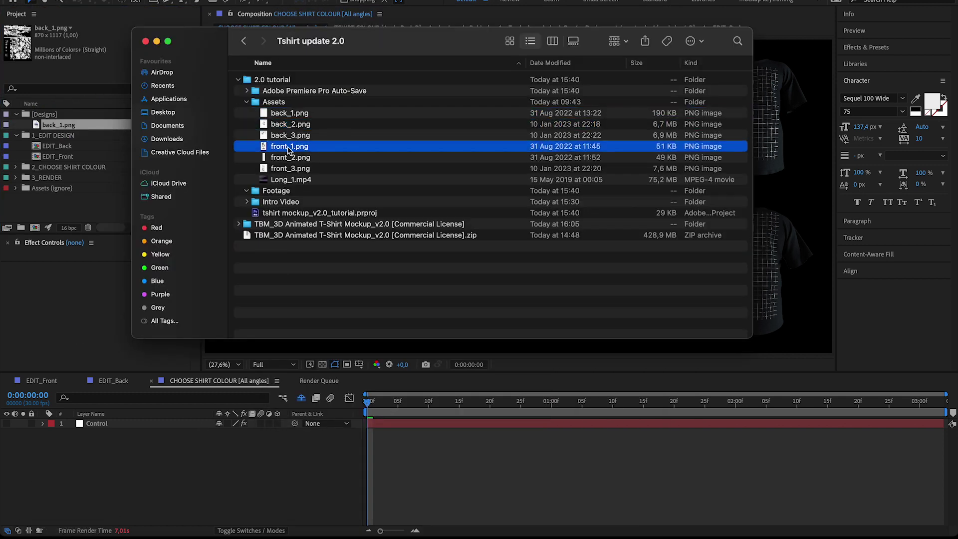
{"action": "left_click", "coordinate": [290, 158]}
{"action": "key", "text": "space"}
{"action": "key", "text": "space"}
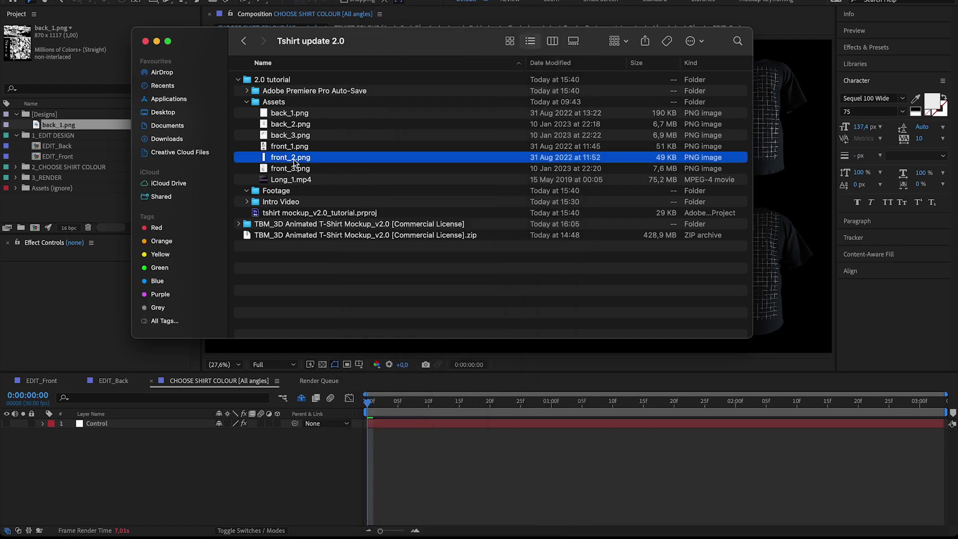
{"action": "left_click_drag", "start_coordinate": [291, 161], "coordinate": [73, 119]}
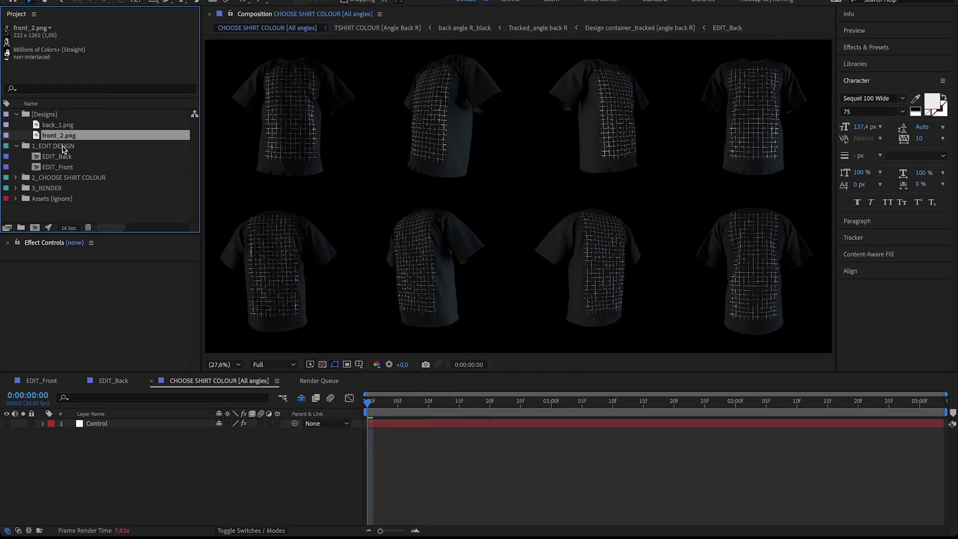
Open the EDIT_Front composition from 1_EDIT DESIGN and hide its [grid] layer
{"action": "left_click", "coordinate": [63, 148]}
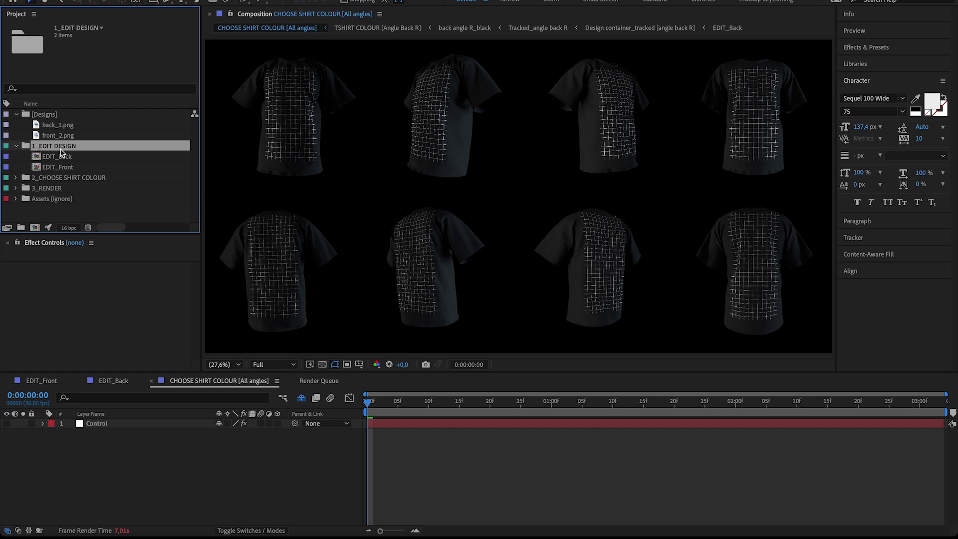
{"action": "double_click", "coordinate": [53, 168]}
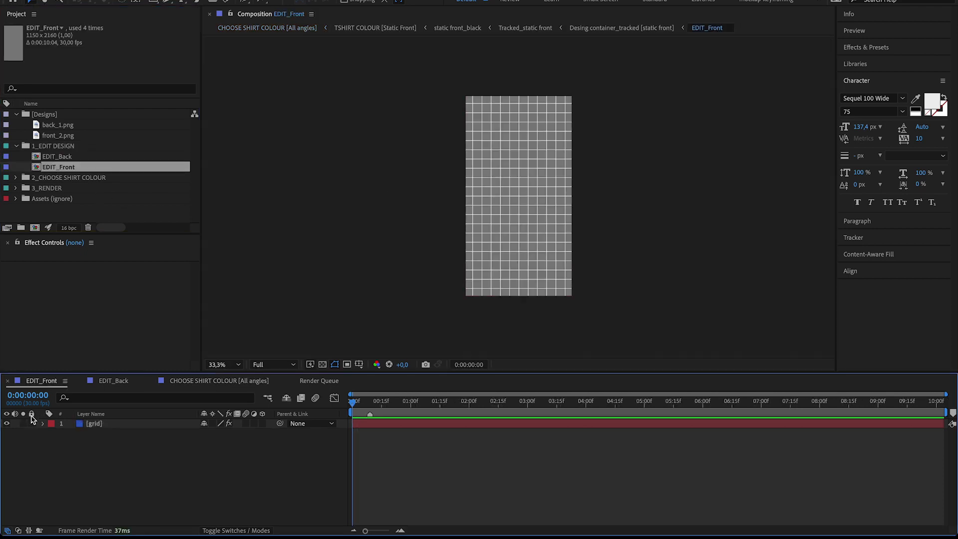
{"action": "left_click", "coordinate": [8, 424]}
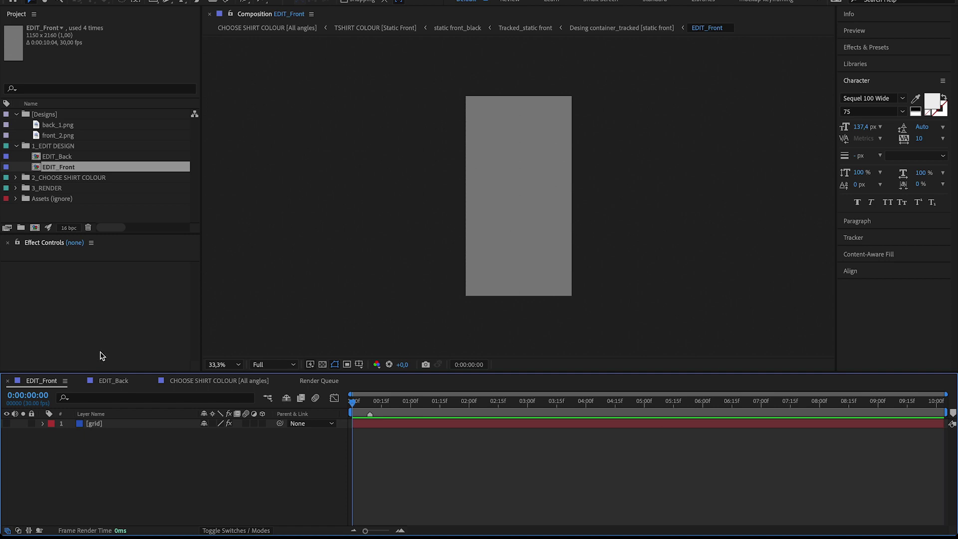
Select back_1.png and front_2.png and drag them within the Project panel
{"action": "left_click", "coordinate": [52, 126]}
{"action": "left_click", "coordinate": [54, 136]}
{"action": "left_click_drag", "start_coordinate": [55, 138], "coordinate": [34, 111]}
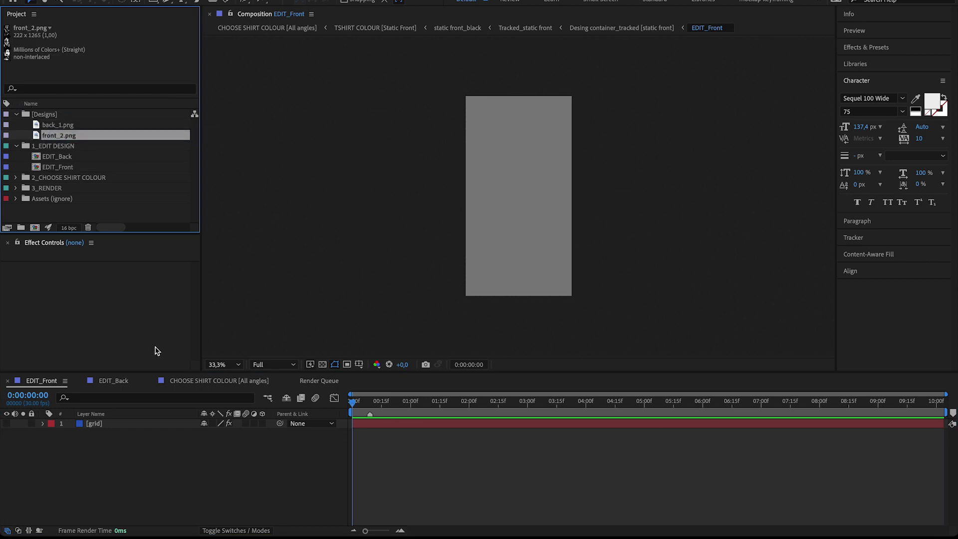
Open CHOOSE SHIRT COLOUR [All angles] and dock EDIT_Front in a viewer beside it
{"action": "left_click", "coordinate": [16, 178]}
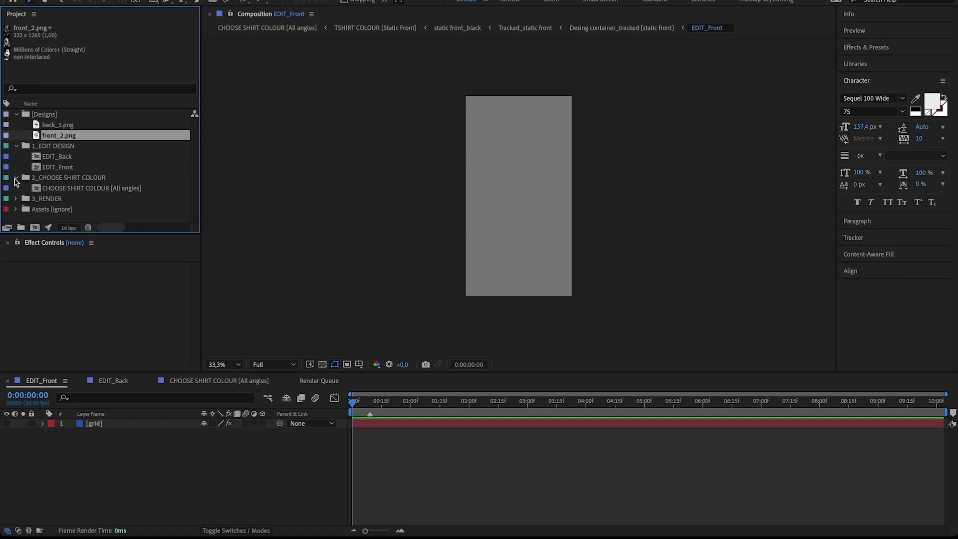
{"action": "double_click", "coordinate": [82, 189]}
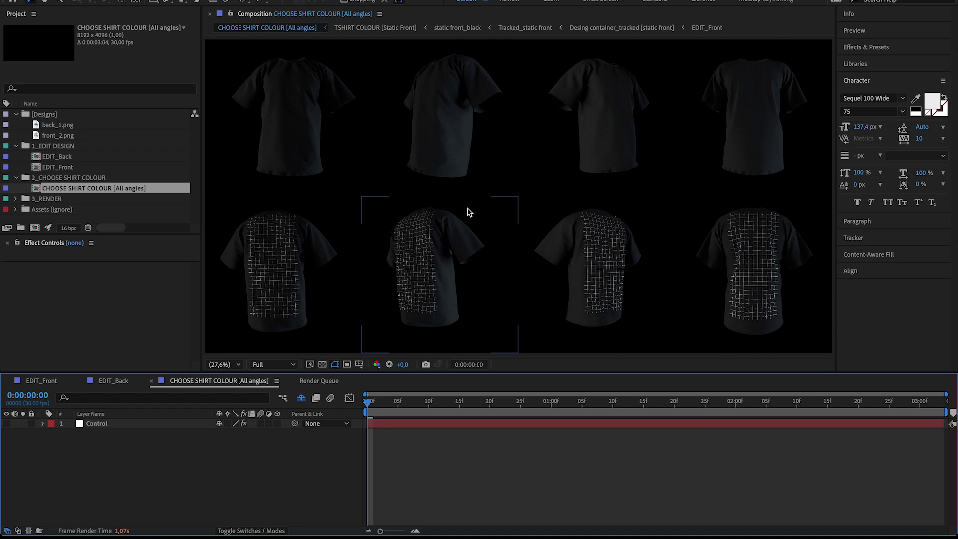
{"action": "scroll", "coordinate": [468, 209], "scroll_direction": "up", "scroll_amount": 1}
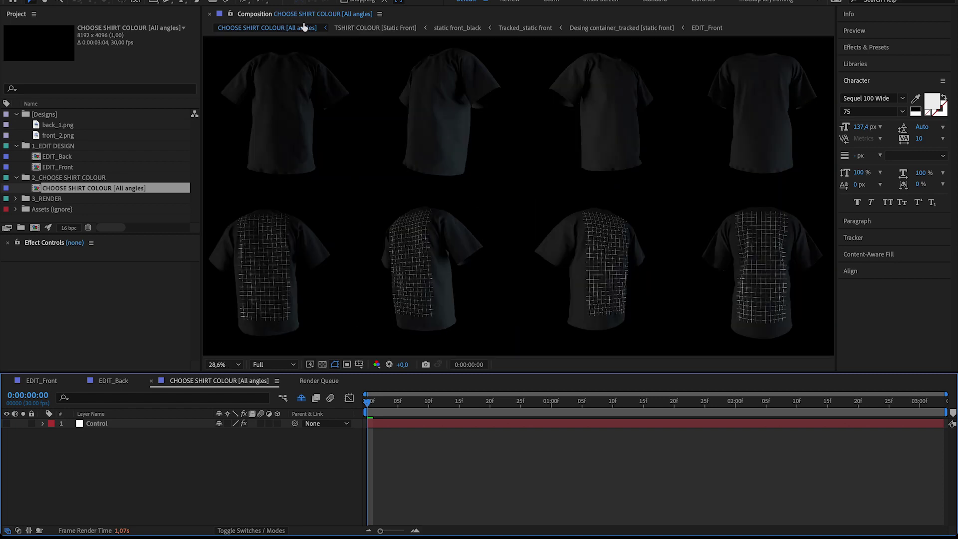
{"action": "left_click", "coordinate": [232, 16]}
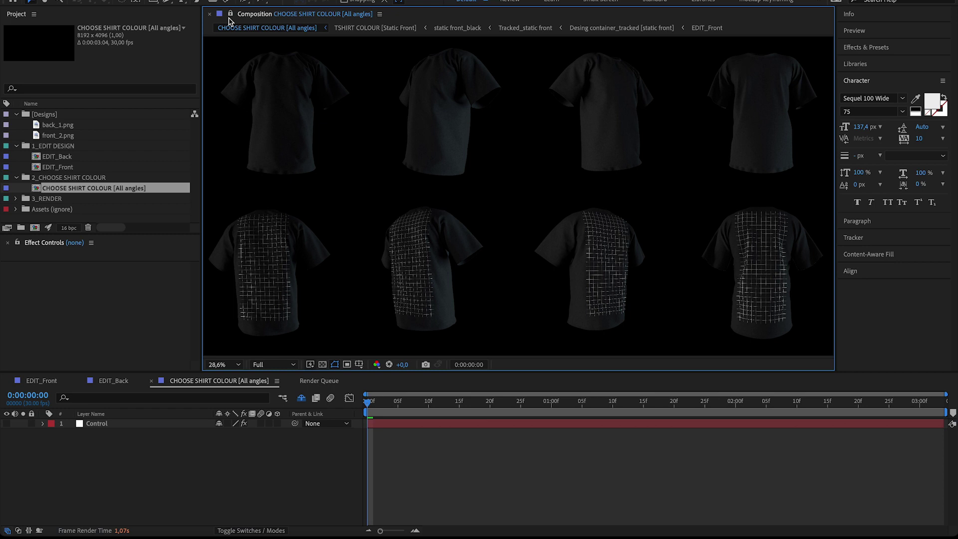
{"action": "double_click", "coordinate": [57, 167]}
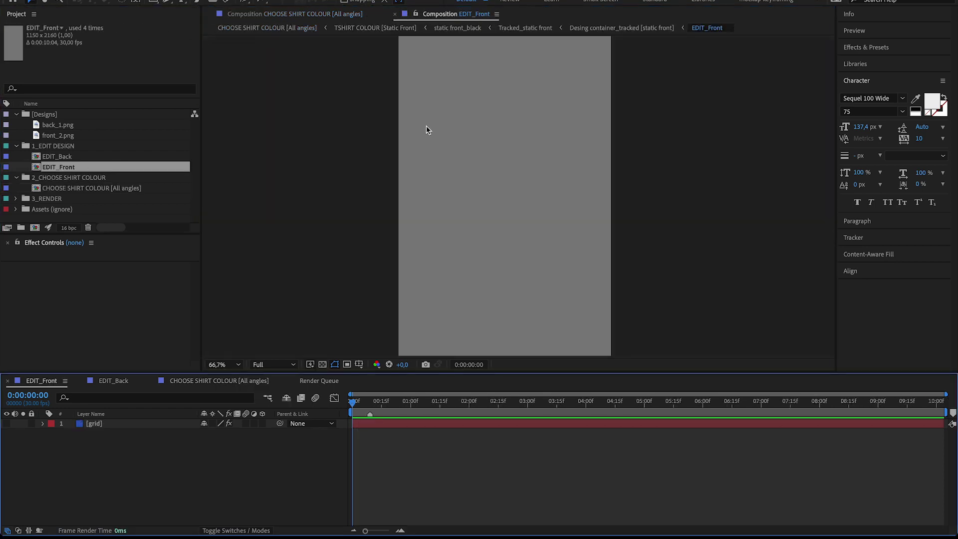
{"action": "left_click_drag", "start_coordinate": [446, 16], "coordinate": [222, 159]}
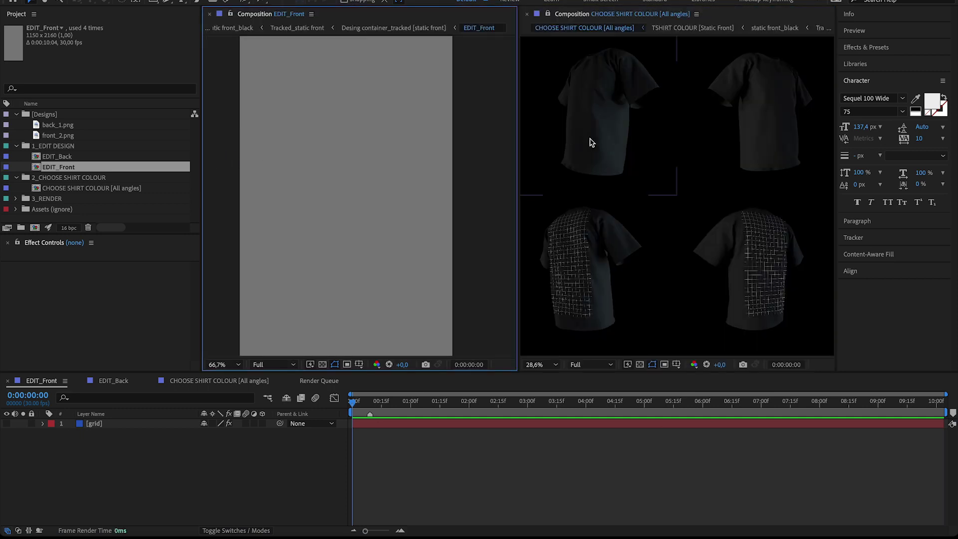
Zoom and pan the shirt viewer to centre one front-facing shirt
{"action": "left_click", "coordinate": [632, 145]}
{"action": "left_click_drag", "start_coordinate": [707, 187], "coordinate": [603, 158]}
{"action": "scroll", "coordinate": [654, 156], "scroll_direction": "up", "scroll_amount": 2}
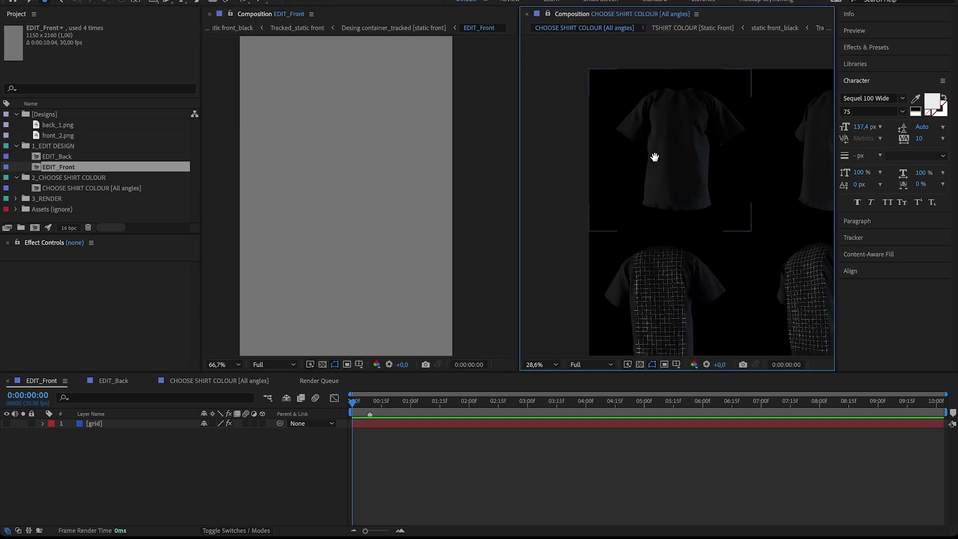
{"action": "left_click_drag", "start_coordinate": [674, 136], "coordinate": [658, 193]}
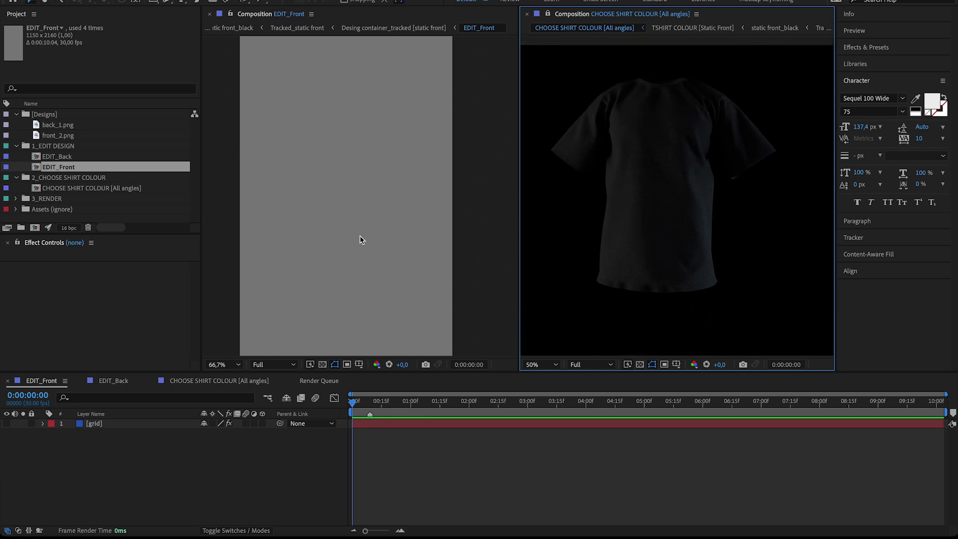
{"action": "scroll", "coordinate": [360, 240], "scroll_direction": "down", "scroll_amount": 2}
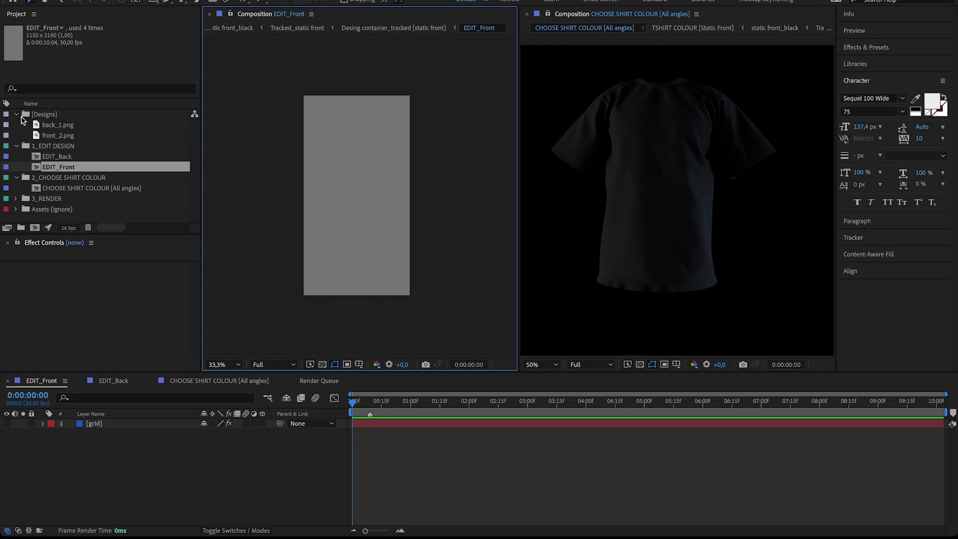
Add front_2.png as a layer in the EDIT_Front composition
{"action": "mouse_move", "coordinate": [50, 134]}
{"action": "left_mouse_down"}
{"action": "mouse_move", "coordinate": [344, 182]}
{"action": "mouse_move", "coordinate": [56, 130]}
{"action": "left_mouse_up"}
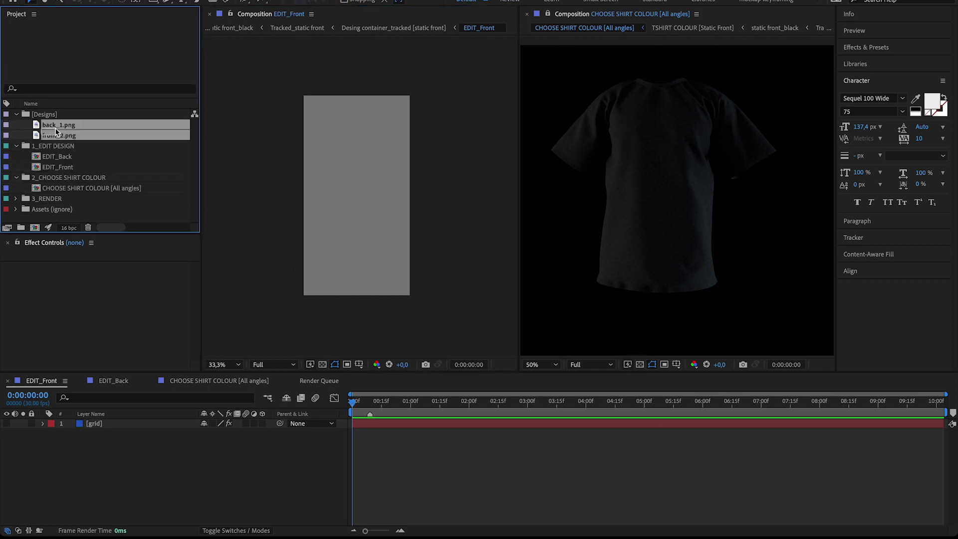
{"action": "left_click", "coordinate": [50, 136]}
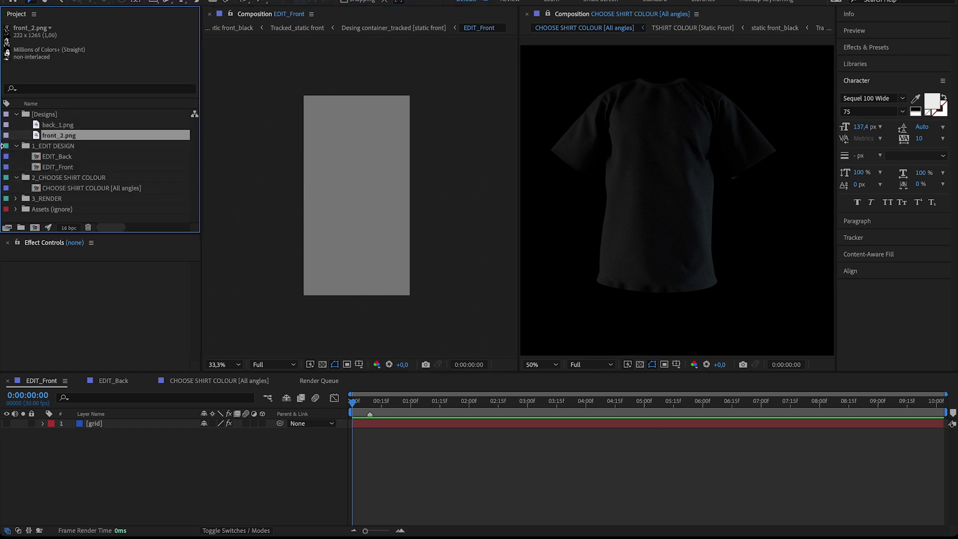
{"action": "left_click_drag", "start_coordinate": [48, 140], "coordinate": [358, 181]}
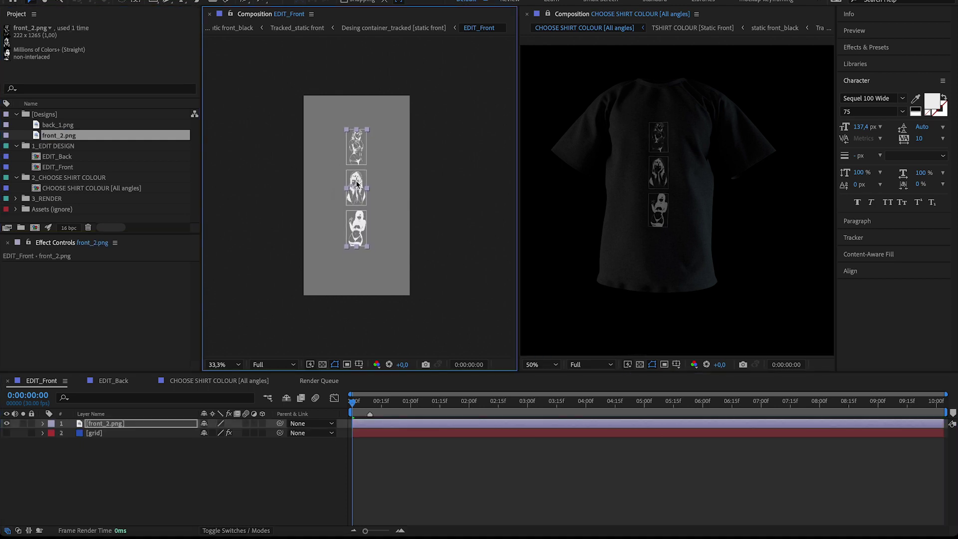
Centre the front design horizontally, then drag it onto the chest right of centre
{"action": "left_click", "coordinate": [863, 270]}
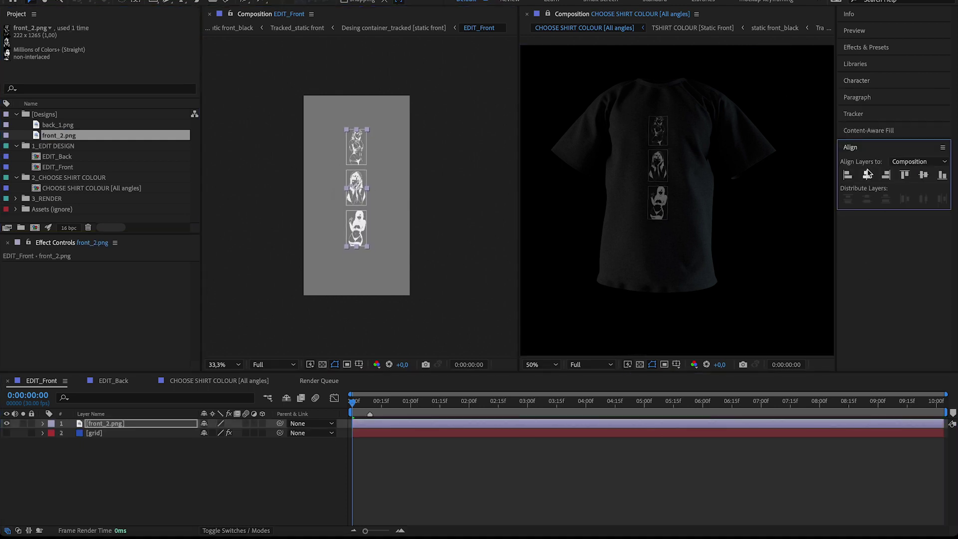
{"action": "left_click", "coordinate": [867, 174]}
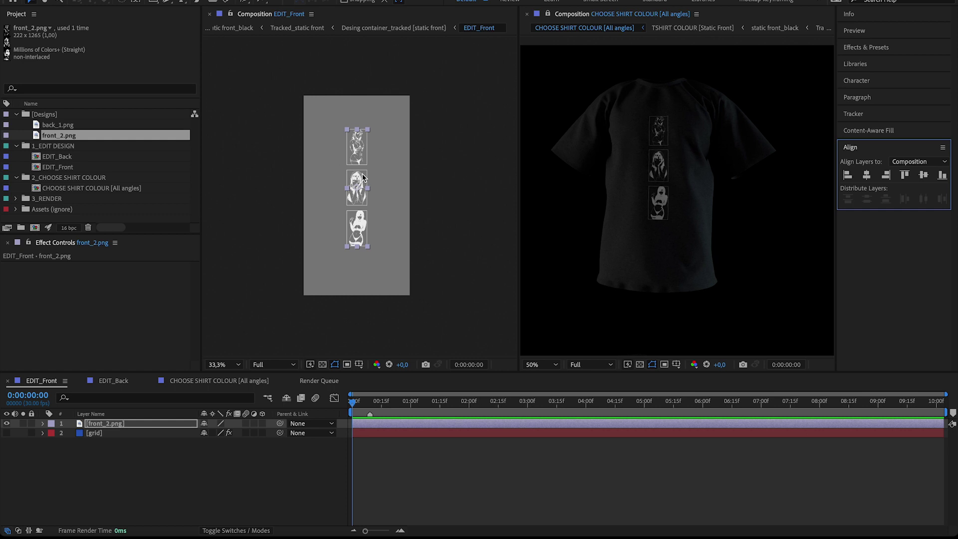
{"action": "left_click_drag", "start_coordinate": [360, 184], "coordinate": [338, 170]}
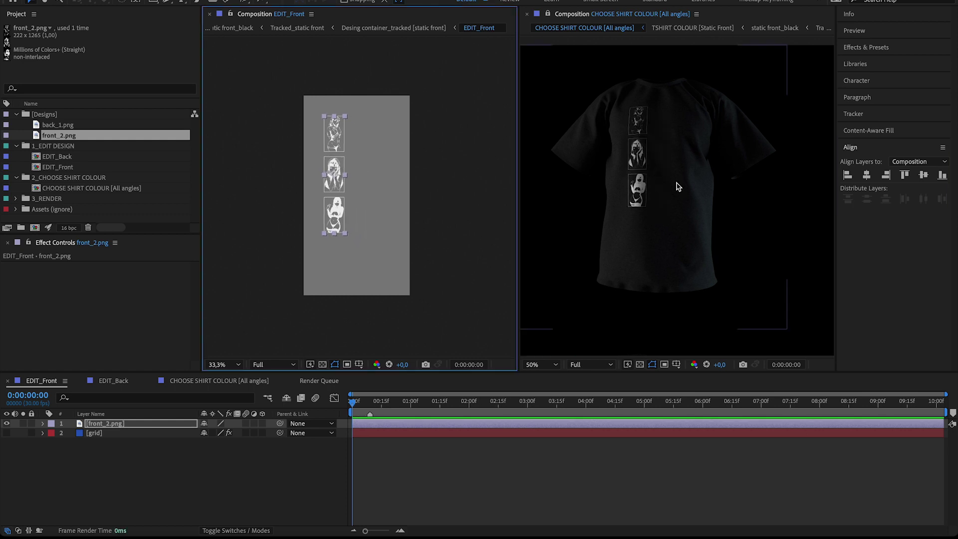
{"action": "left_click_drag", "start_coordinate": [341, 175], "coordinate": [392, 201]}
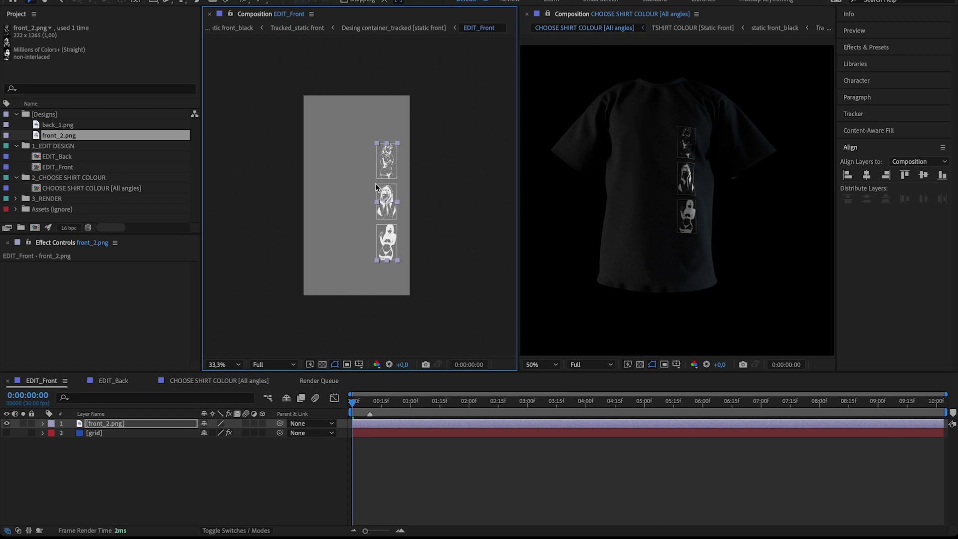
{"action": "mouse_move", "coordinate": [387, 178]}
{"action": "left_mouse_down"}
{"action": "mouse_move", "coordinate": [378, 165]}
{"action": "mouse_move", "coordinate": [380, 178]}
{"action": "left_mouse_up"}
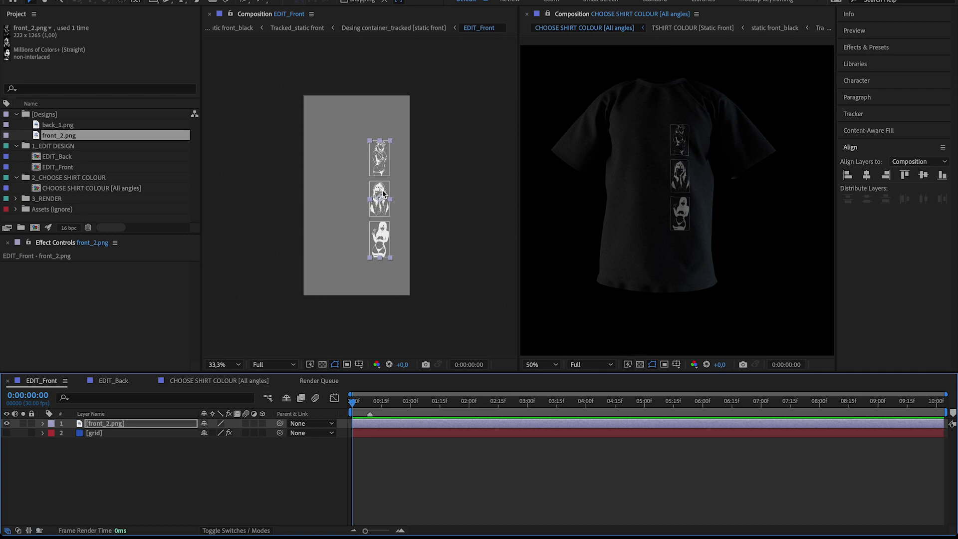
In EDIT_Back, hide the grid 2 layer and add back_1.png centred horizontally
{"action": "double_click", "coordinate": [64, 158]}
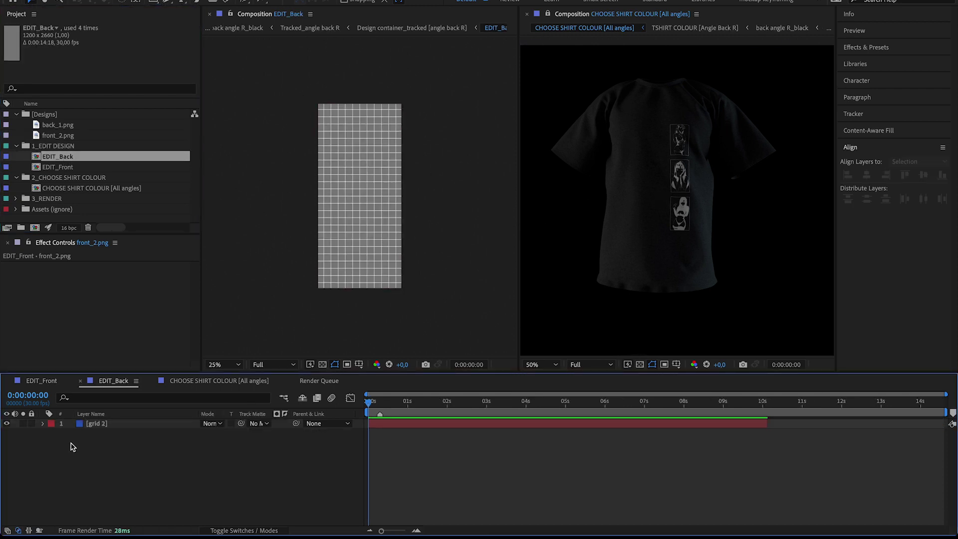
{"action": "left_click", "coordinate": [7, 424]}
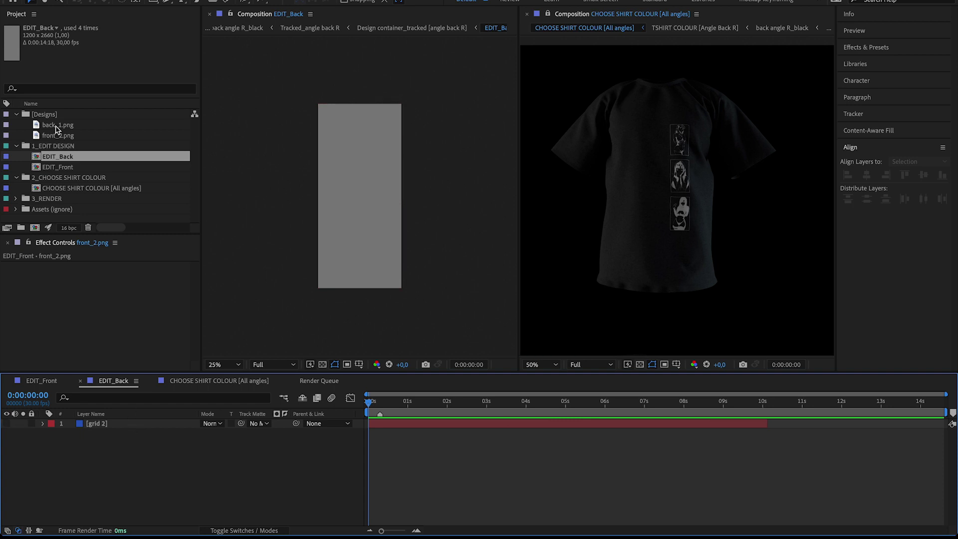
{"action": "left_click_drag", "start_coordinate": [55, 125], "coordinate": [361, 174]}
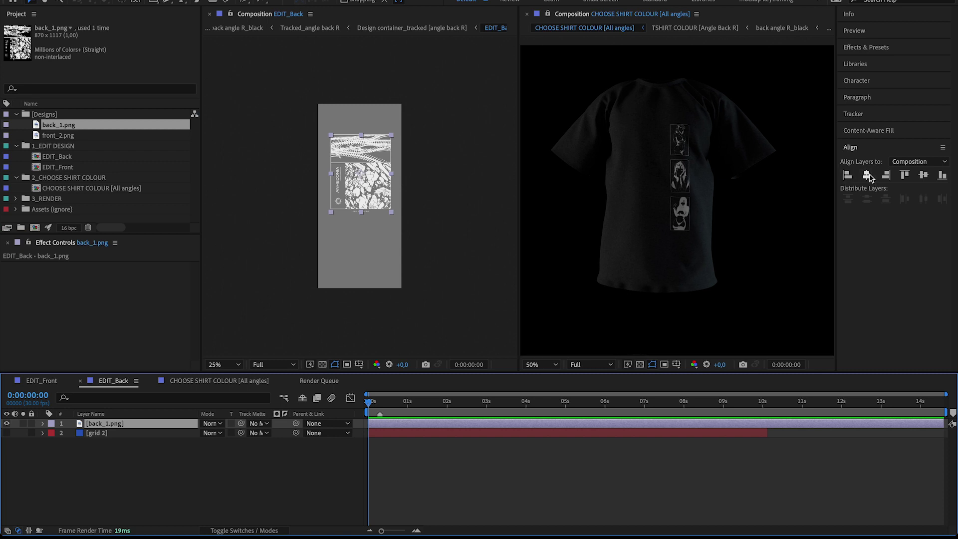
{"action": "left_click", "coordinate": [867, 175]}
Enlarge the back_1.png artwork to 126.8% scale on the shirt back
{"action": "left_click_drag", "start_coordinate": [674, 250], "coordinate": [665, 143]}
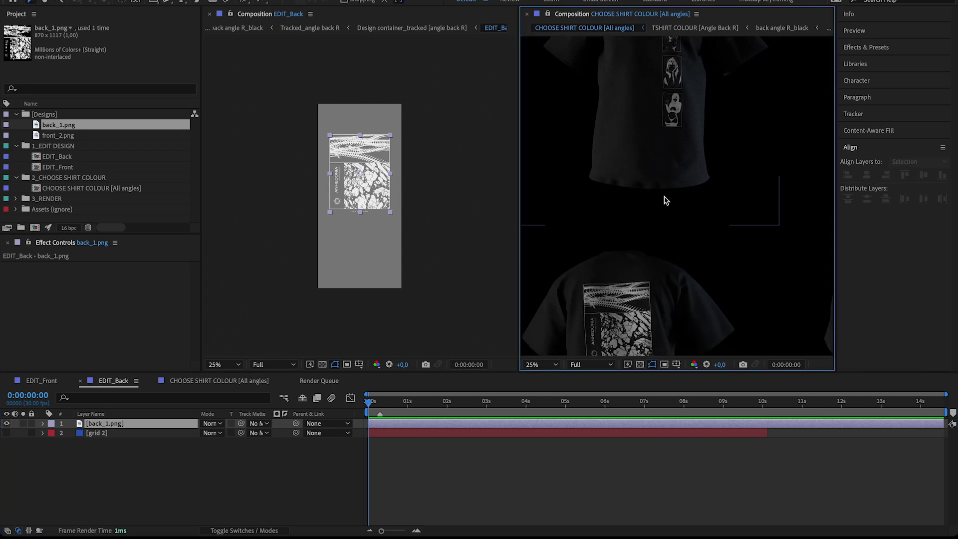
{"action": "scroll", "coordinate": [663, 210], "scroll_direction": "down", "scroll_amount": 2}
{"action": "scroll", "coordinate": [648, 212], "scroll_direction": "up", "scroll_amount": 2}
{"action": "left_click_drag", "start_coordinate": [632, 214], "coordinate": [700, 213]}
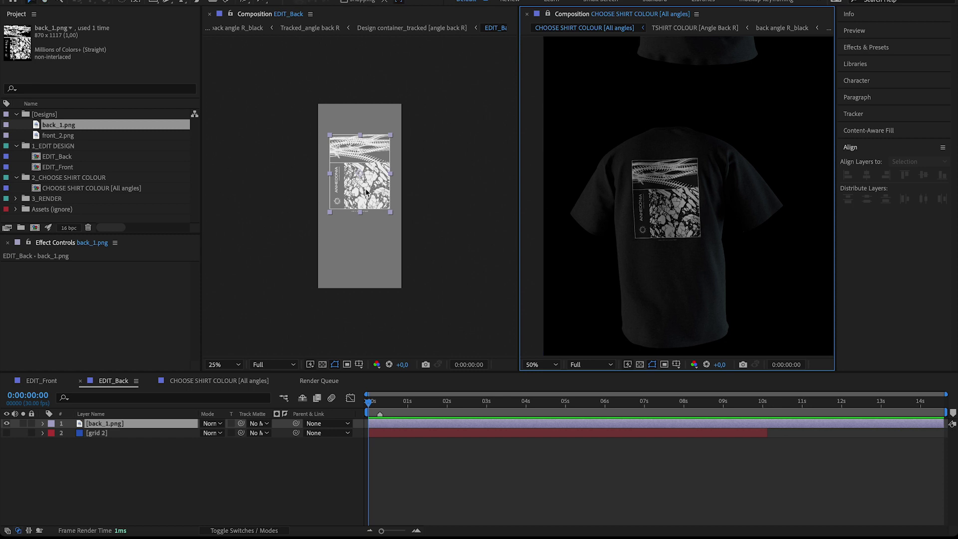
{"action": "left_click", "coordinate": [190, 424]}
{"action": "key", "text": "s"}
{"action": "left_click_drag", "start_coordinate": [238, 432], "coordinate": [374, 430]}
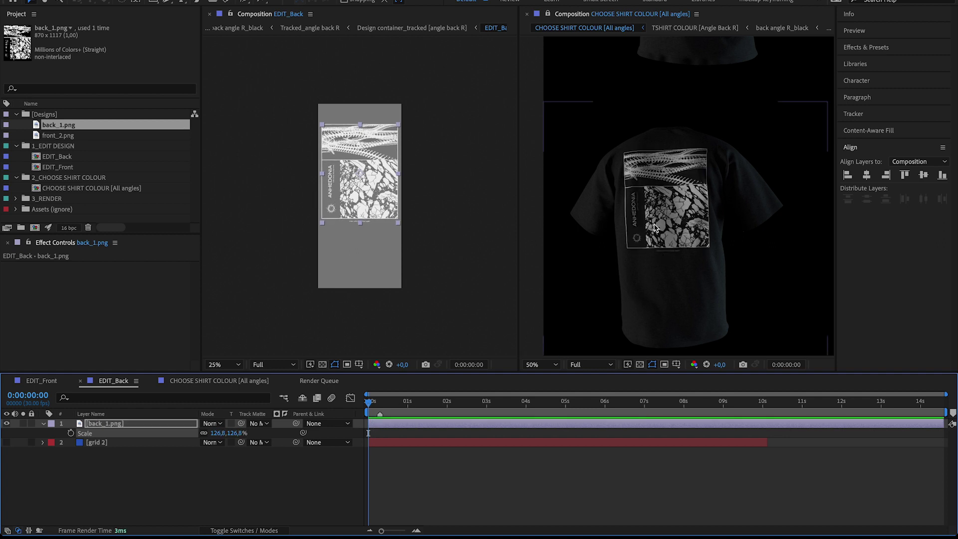
{"action": "scroll", "coordinate": [655, 227], "scroll_direction": "down", "scroll_amount": 2}
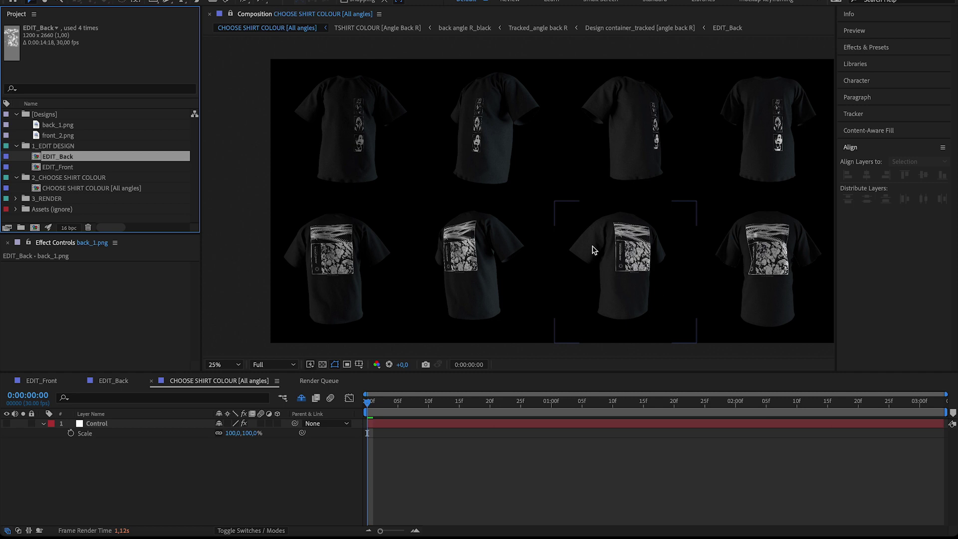
In CHOOSE SHIRT COLOUR [All angles], set the Control layer's T-Shirt Select to White
{"action": "left_click", "coordinate": [67, 179]}
{"action": "left_click", "coordinate": [77, 190]}
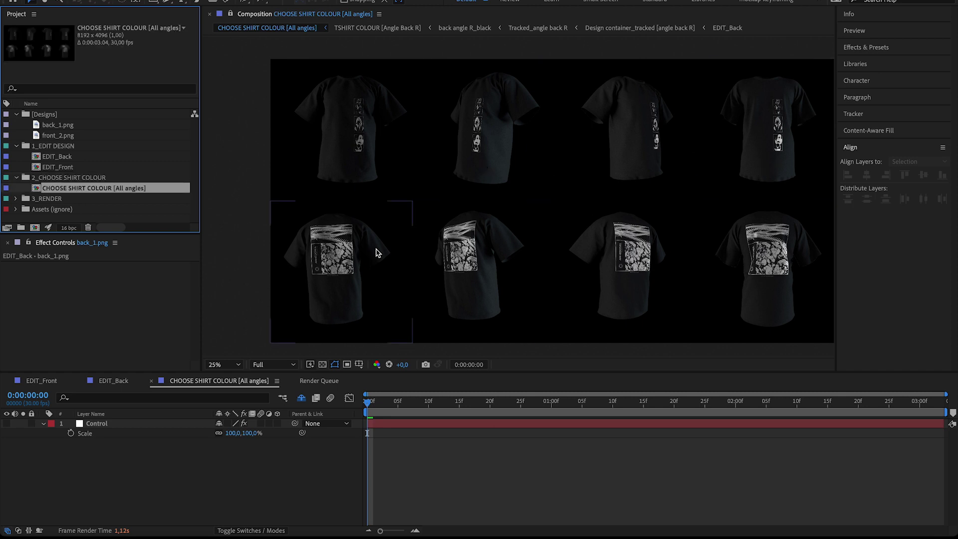
{"action": "left_click", "coordinate": [112, 427]}
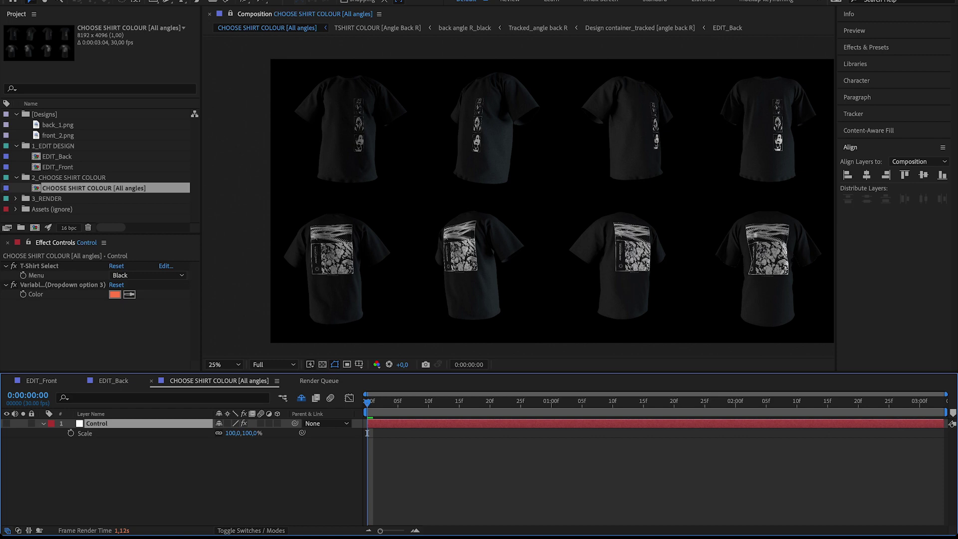
{"action": "left_click", "coordinate": [326, 0]}
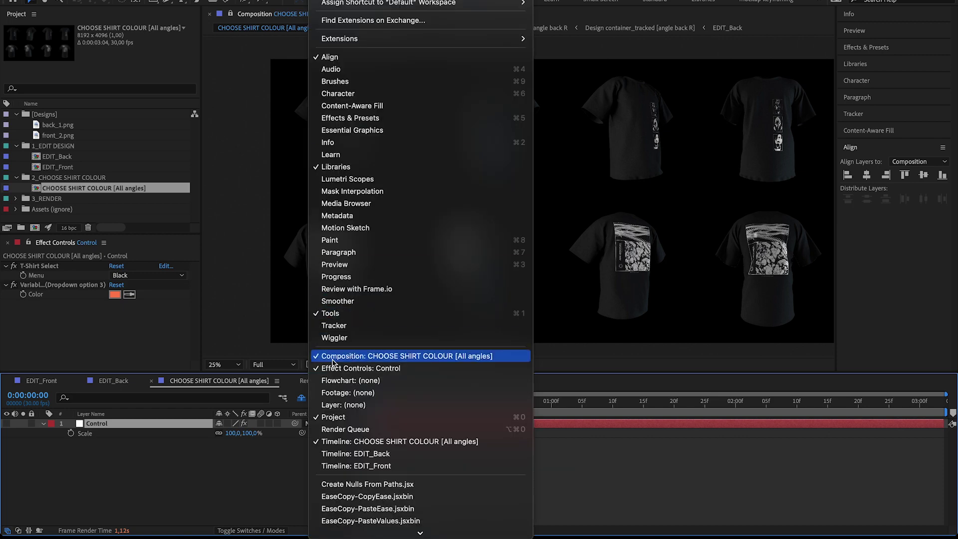
{"action": "left_click", "coordinate": [140, 431]}
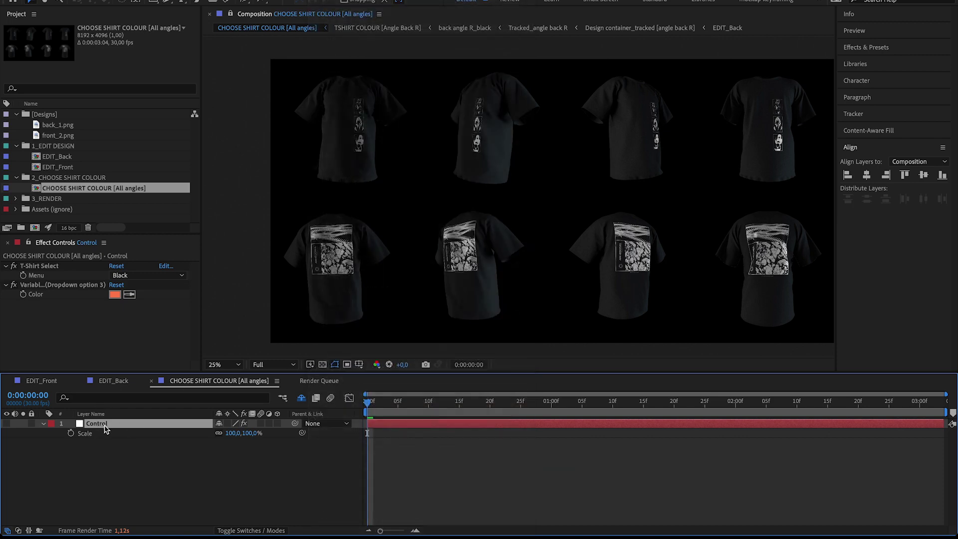
{"action": "left_click", "coordinate": [53, 269]}
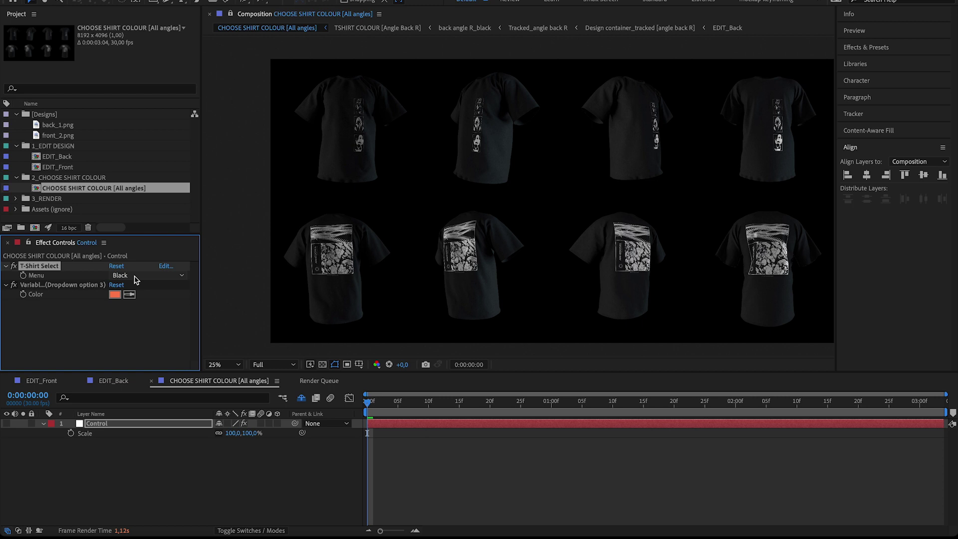
{"action": "left_click", "coordinate": [136, 278]}
{"action": "left_click", "coordinate": [141, 296]}
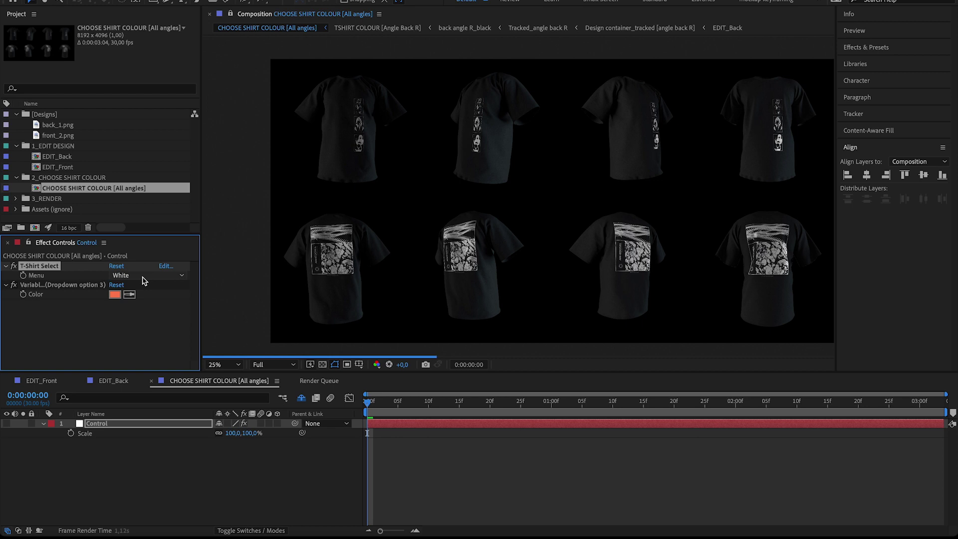
Try a custom teal Variable Colour for the shirts, then set them back to Black
{"action": "left_click", "coordinate": [143, 279]}
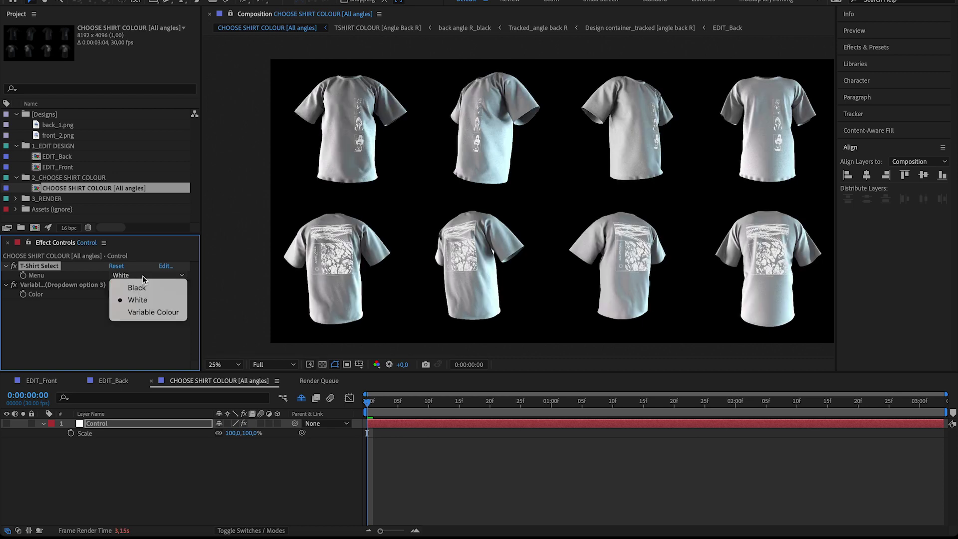
{"action": "left_click", "coordinate": [150, 311]}
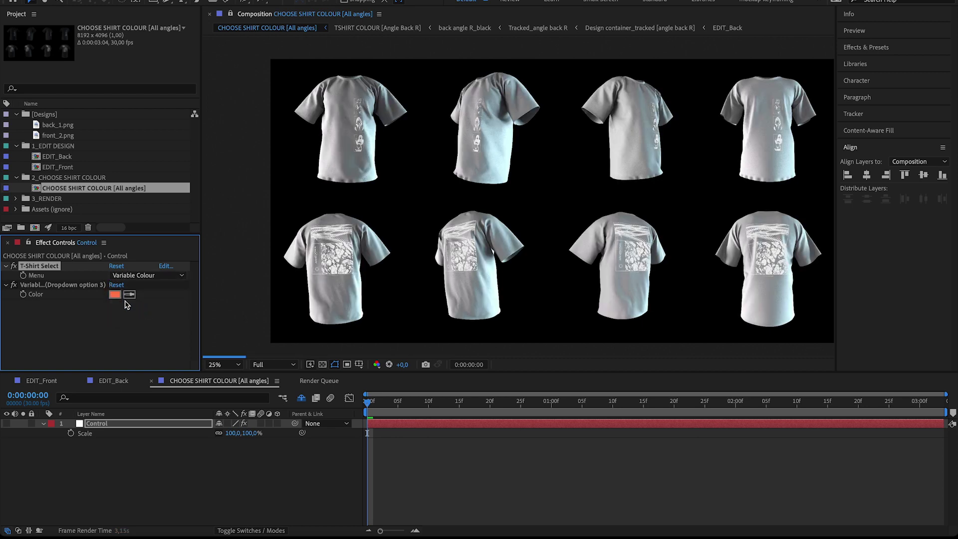
{"action": "left_click", "coordinate": [116, 295]}
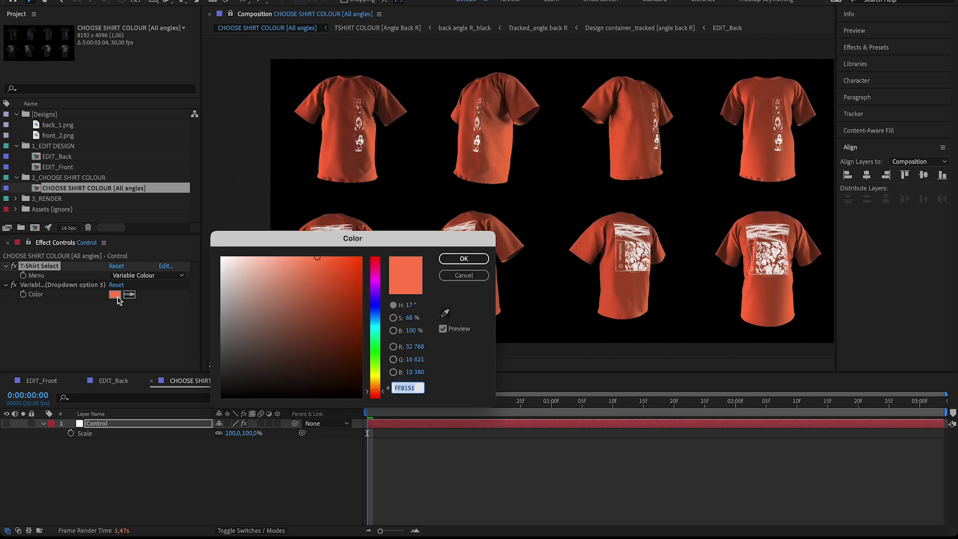
{"action": "left_click", "coordinate": [379, 323]}
{"action": "left_click", "coordinate": [301, 268]}
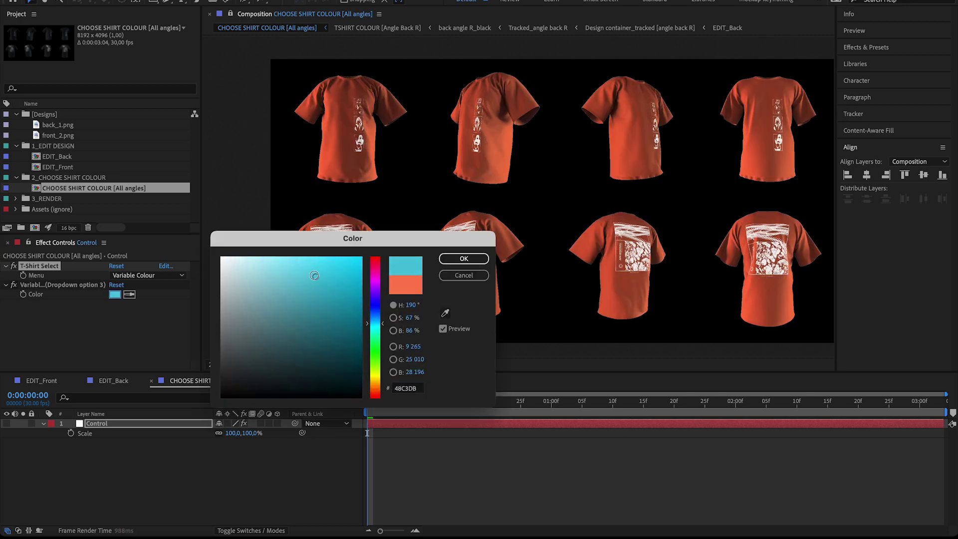
{"action": "left_click", "coordinate": [464, 258]}
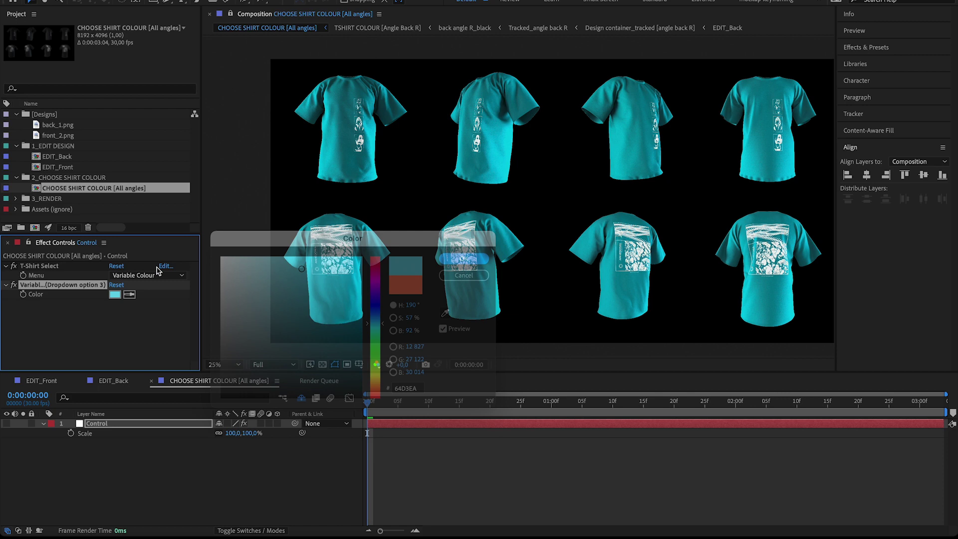
{"action": "left_click", "coordinate": [163, 275]}
{"action": "left_click", "coordinate": [141, 289]}
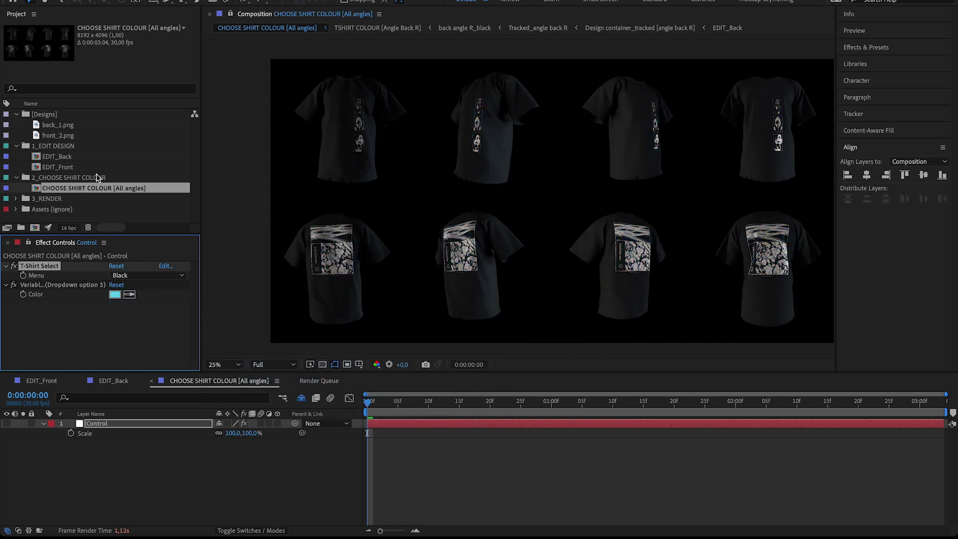
Open the 1_Front render composition and try a 1080x1920 frame size
{"action": "left_click", "coordinate": [19, 199]}
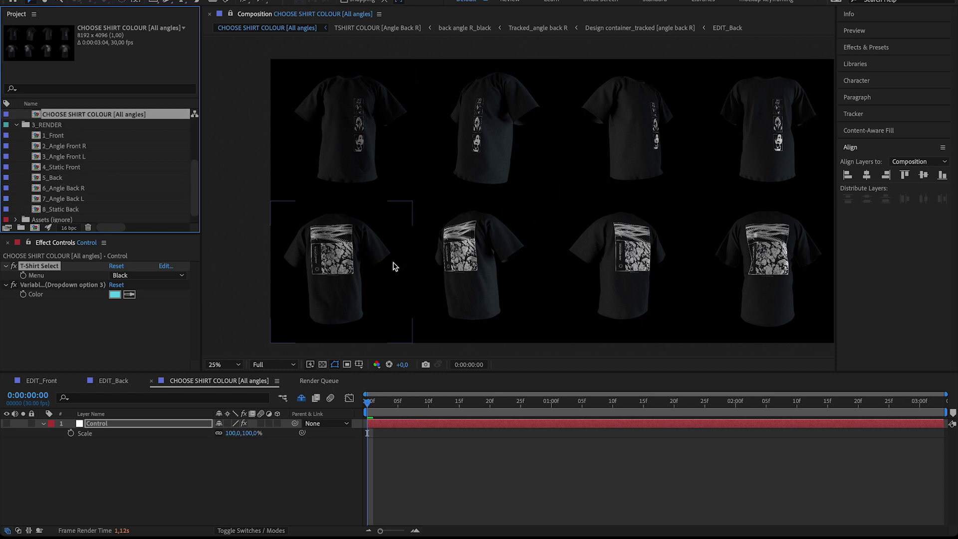
{"action": "left_click", "coordinate": [339, 133]}
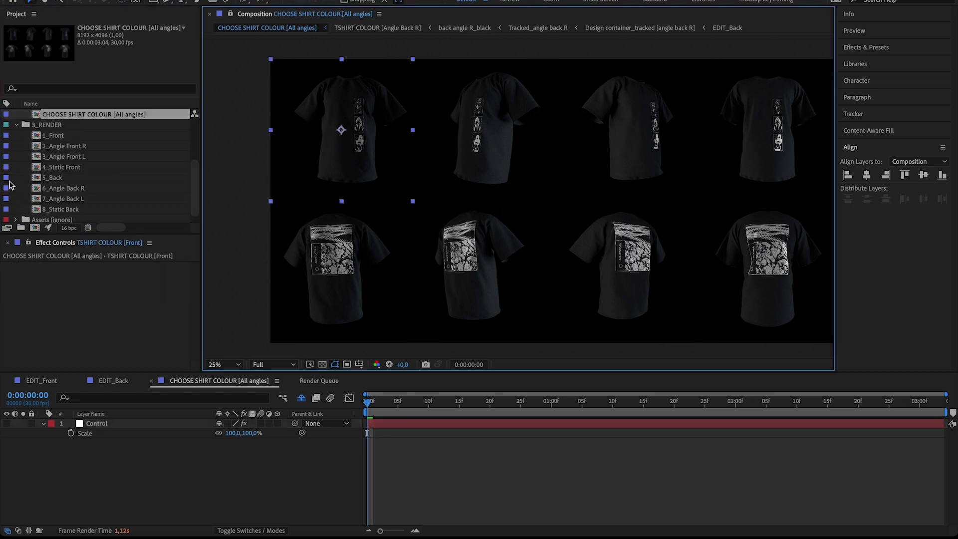
{"action": "double_click", "coordinate": [59, 139]}
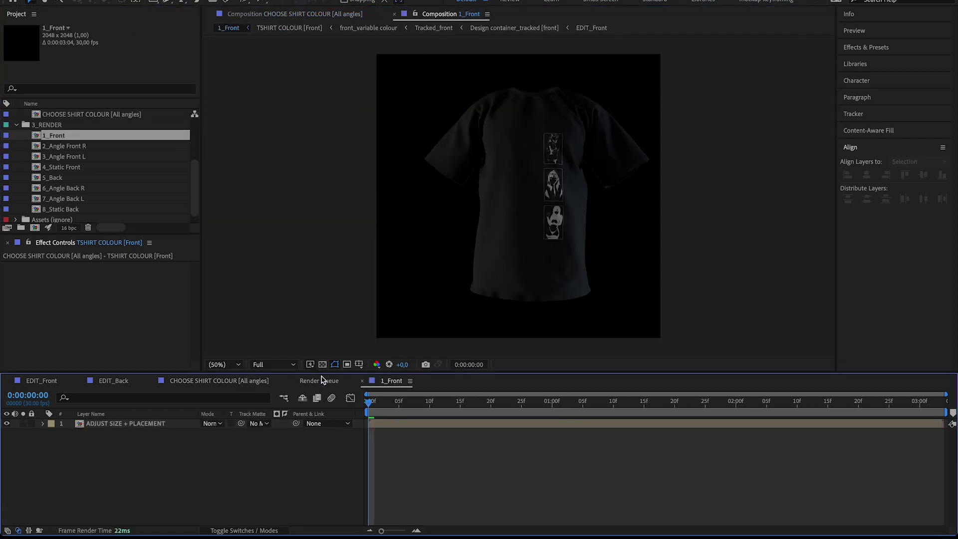
{"action": "key", "text": "ctrl+k"}
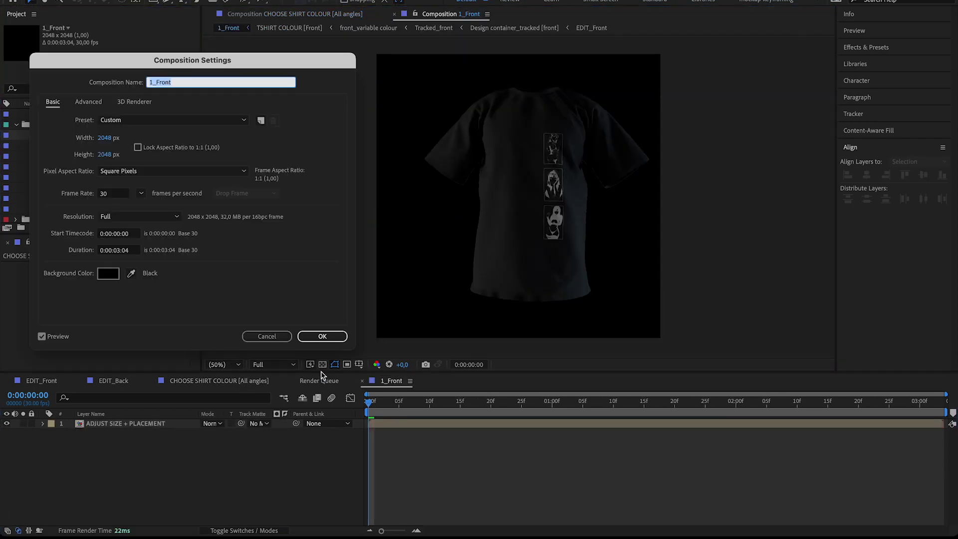
{"action": "left_click", "coordinate": [107, 137]}
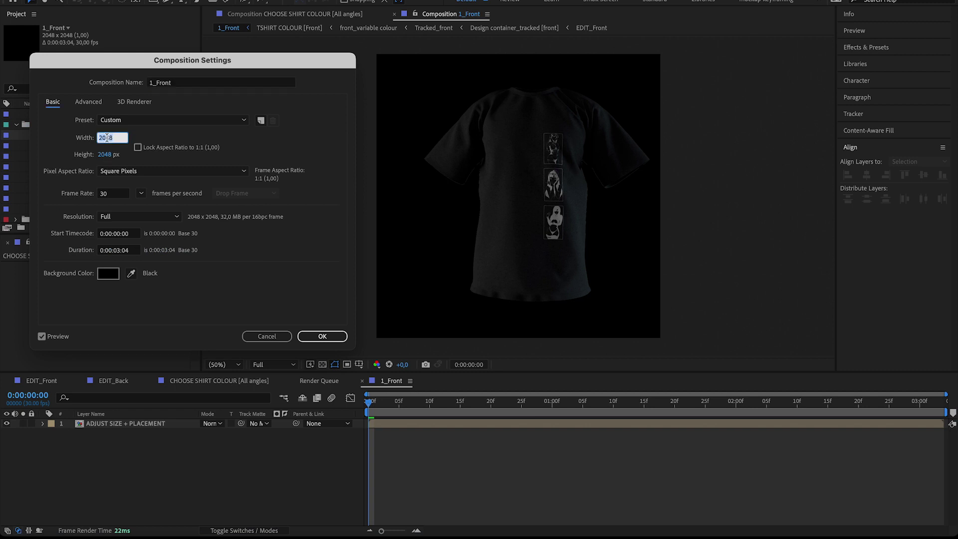
{"action": "type", "text": "1080"}
{"action": "key", "text": "Tab"}
{"action": "type", "text": "19"}
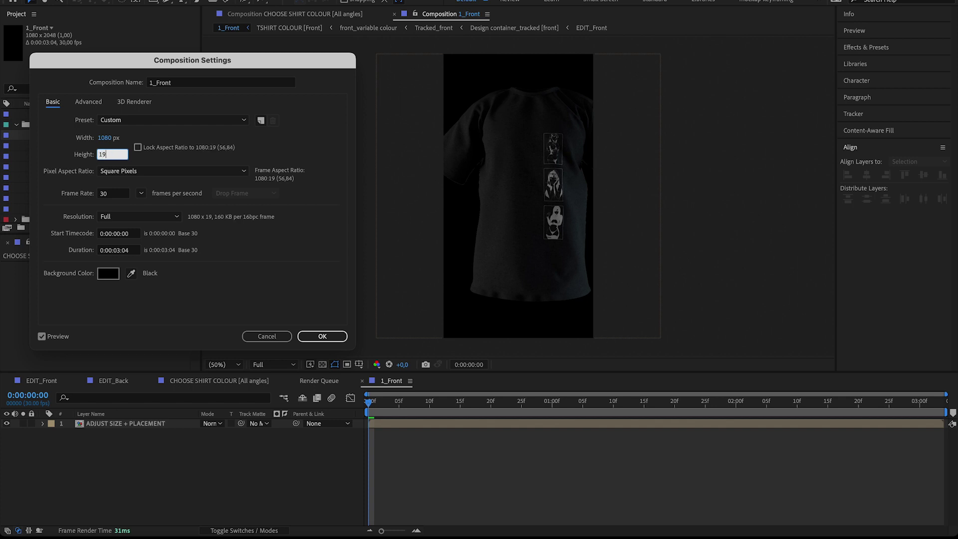
{"action": "type", "text": "20"}
{"action": "key", "text": "Tab"}
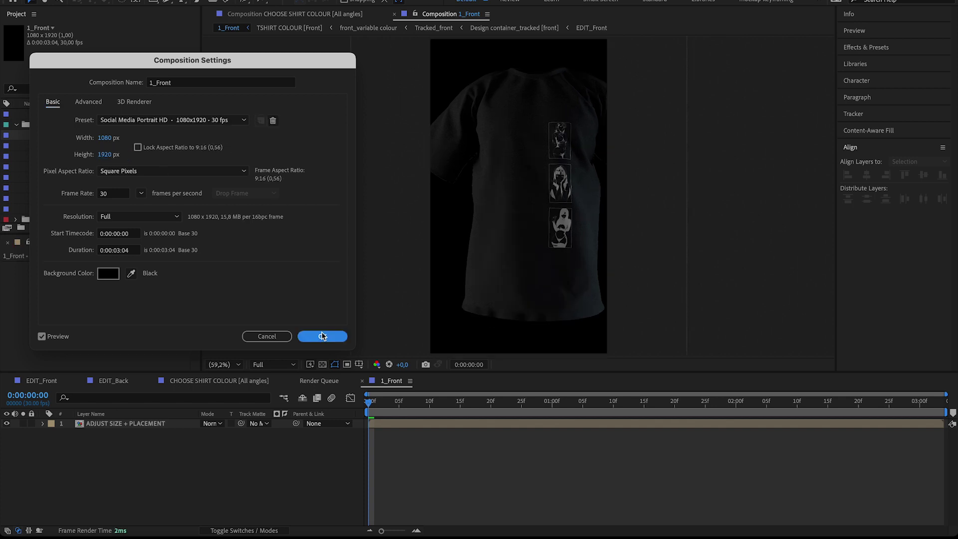
{"action": "left_click", "coordinate": [323, 335]}
Centre the shirt layer, then revert the composition to 2048x2048 on a black background
{"action": "left_click", "coordinate": [517, 197]}
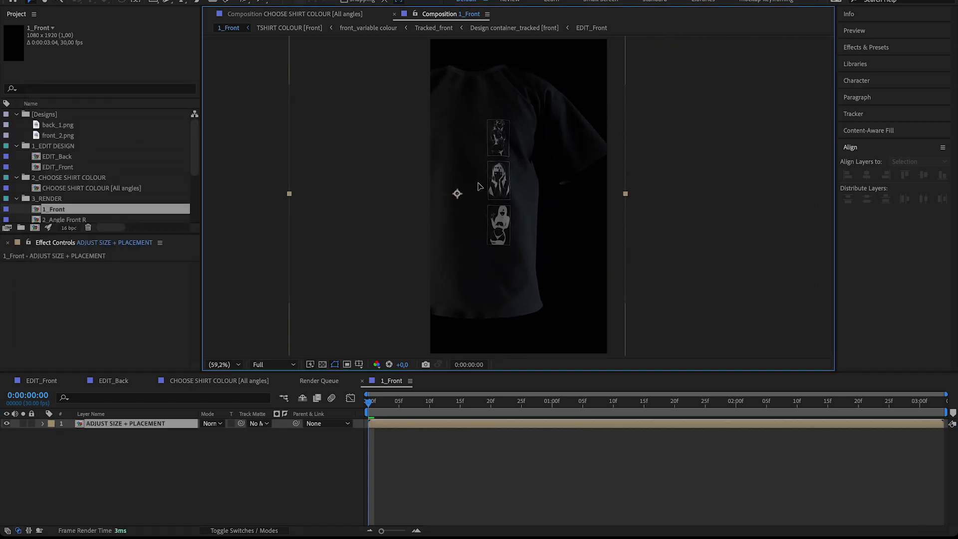
{"action": "mouse_move", "coordinate": [477, 186]}
{"action": "left_mouse_down"}
{"action": "mouse_move", "coordinate": [497, 190]}
{"action": "mouse_move", "coordinate": [489, 192]}
{"action": "left_mouse_up"}
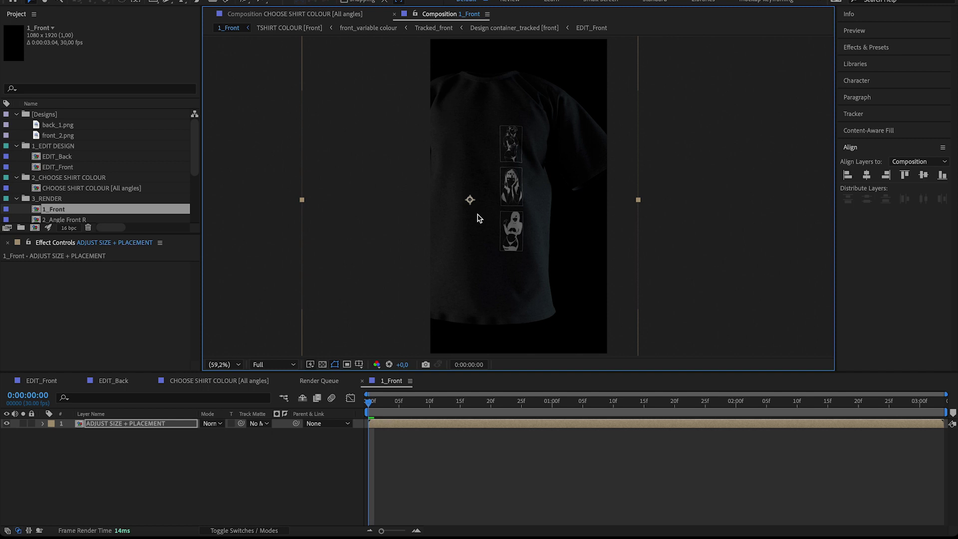
{"action": "key", "text": "ctrl+Home"}
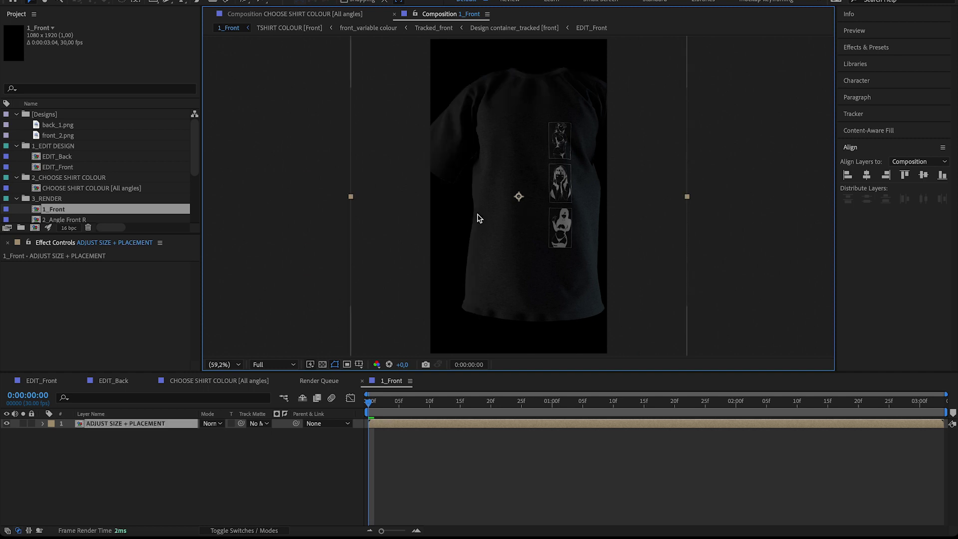
{"action": "key", "text": "ctrl+z"}
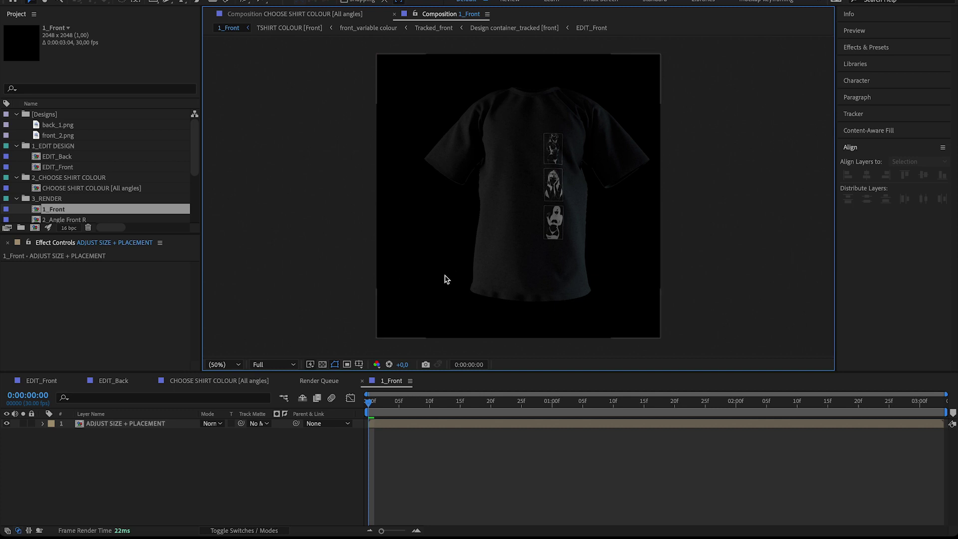
{"action": "left_click", "coordinate": [321, 365]}
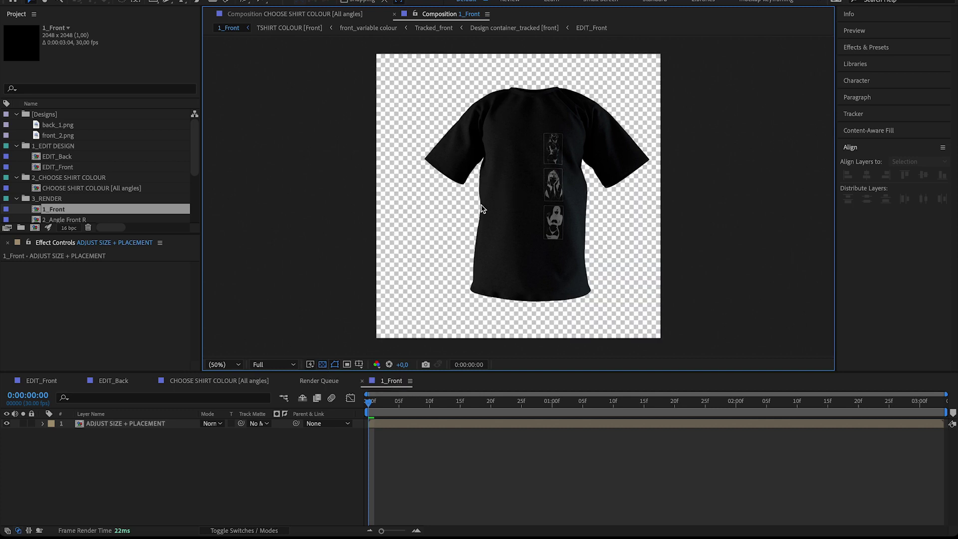
{"action": "left_click", "coordinate": [323, 365]}
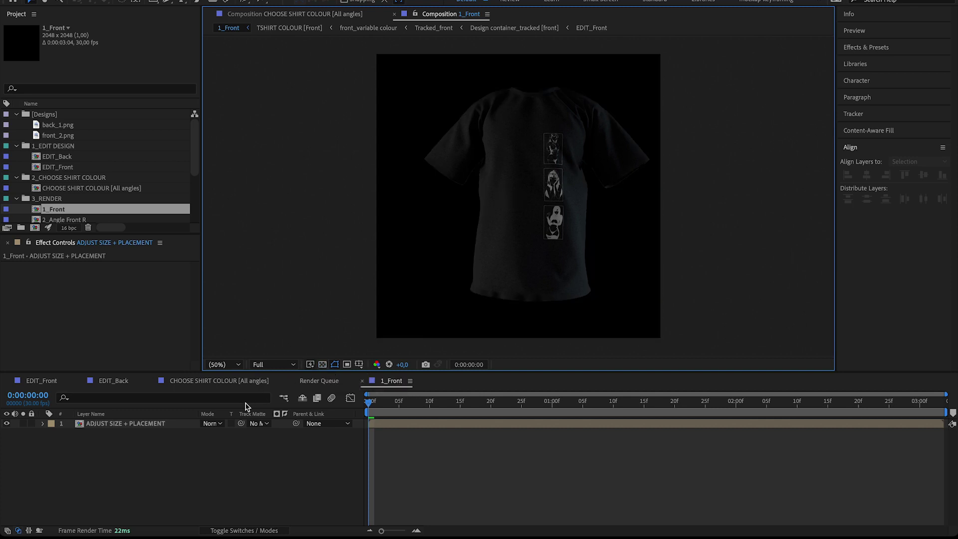
Add Long_1.mp4 beneath the shirt in 1_Front and scale it to 235%
{"action": "left_click", "coordinate": [35, 536]}
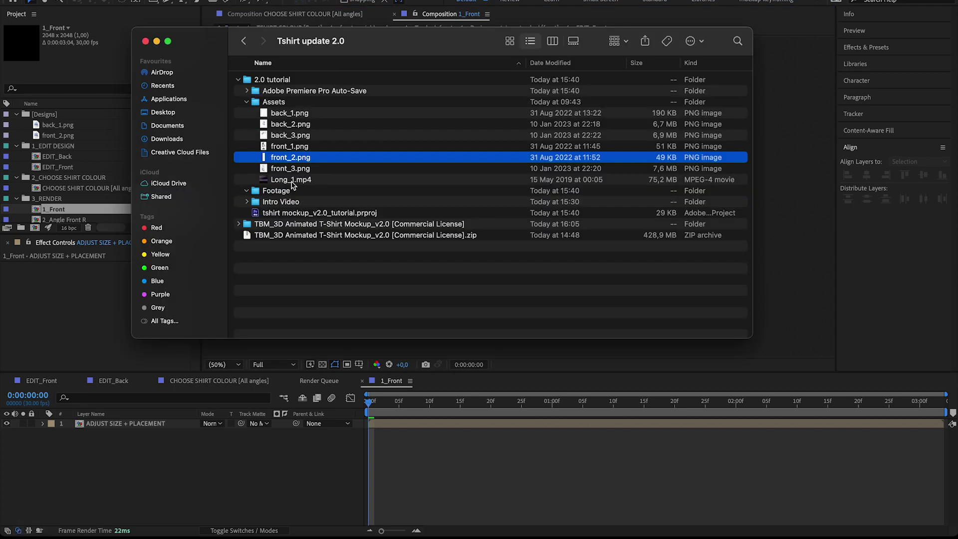
{"action": "left_click_drag", "start_coordinate": [292, 181], "coordinate": [164, 475]}
{"action": "key", "text": "s"}
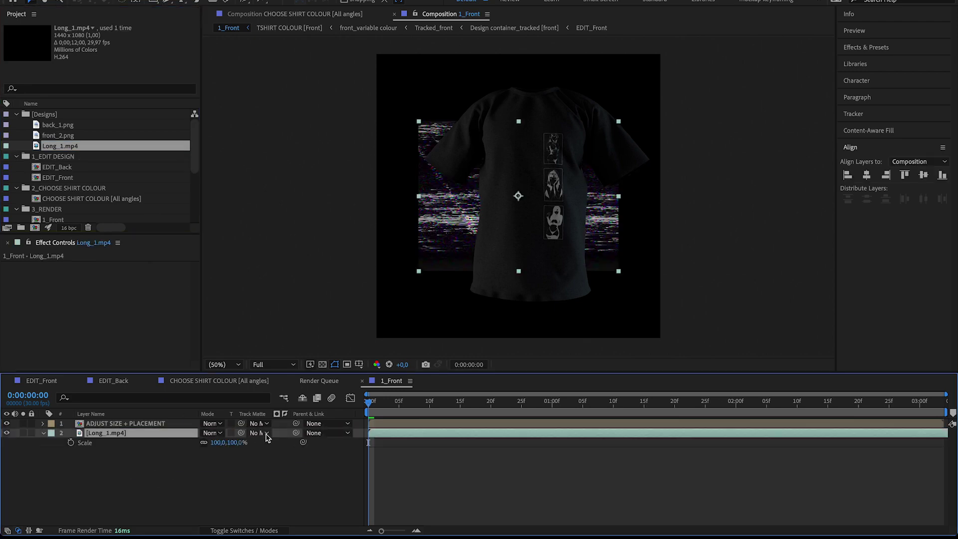
{"action": "left_click_drag", "start_coordinate": [232, 442], "coordinate": [309, 441]}
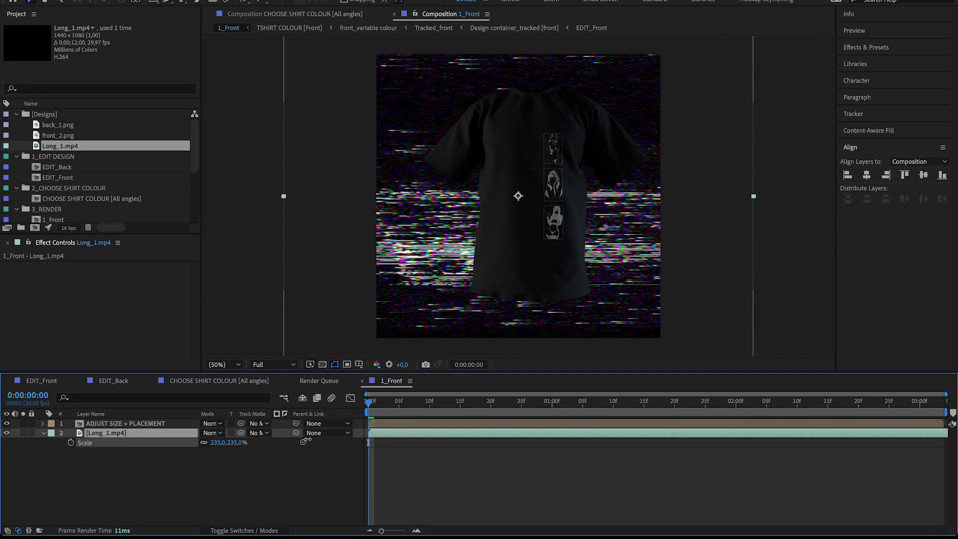
{"action": "left_click_drag", "start_coordinate": [382, 402], "coordinate": [718, 407]}
Hide the Long_1.mp4 layer and view the shirt over a transparency grid
{"action": "key", "text": "Home"}
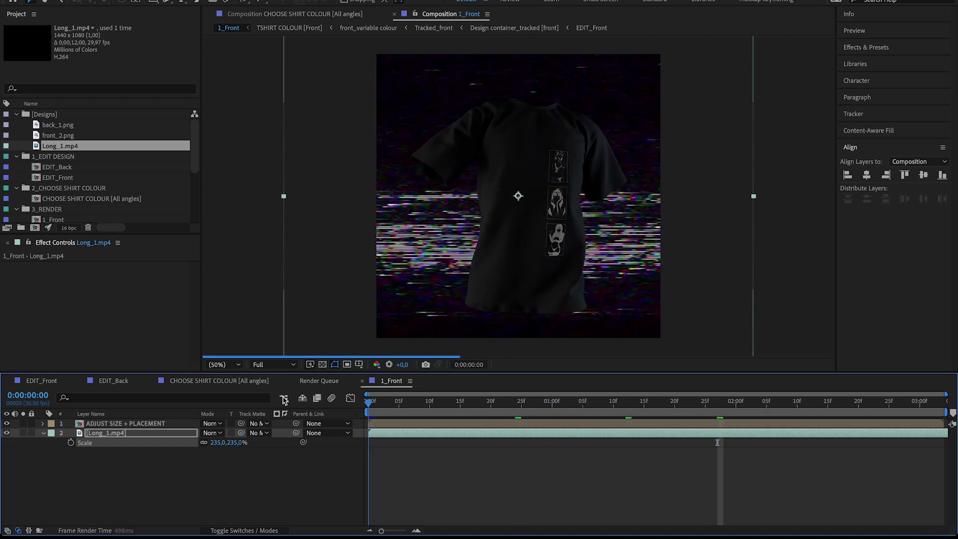
{"action": "left_click", "coordinate": [6, 433]}
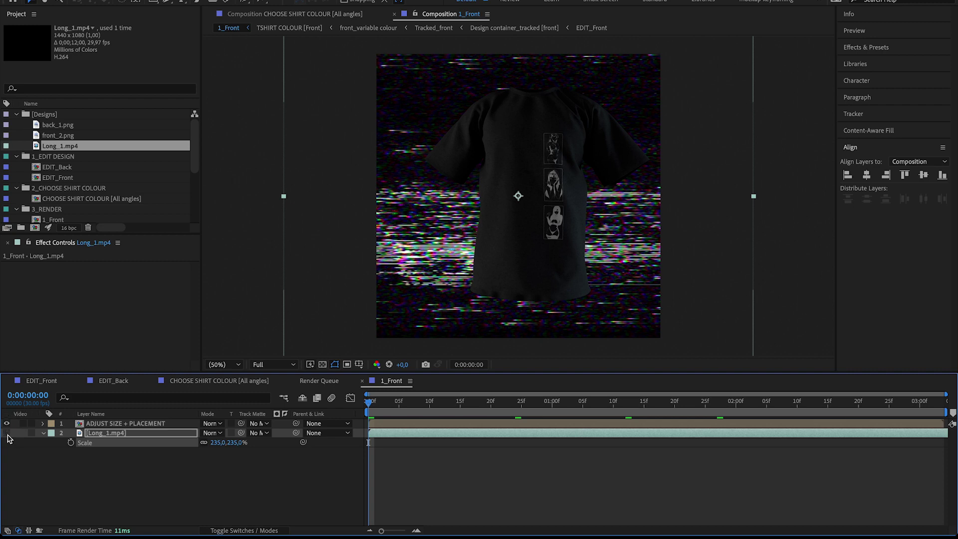
{"action": "left_click", "coordinate": [322, 364]}
{"action": "left_click", "coordinate": [323, 365]}
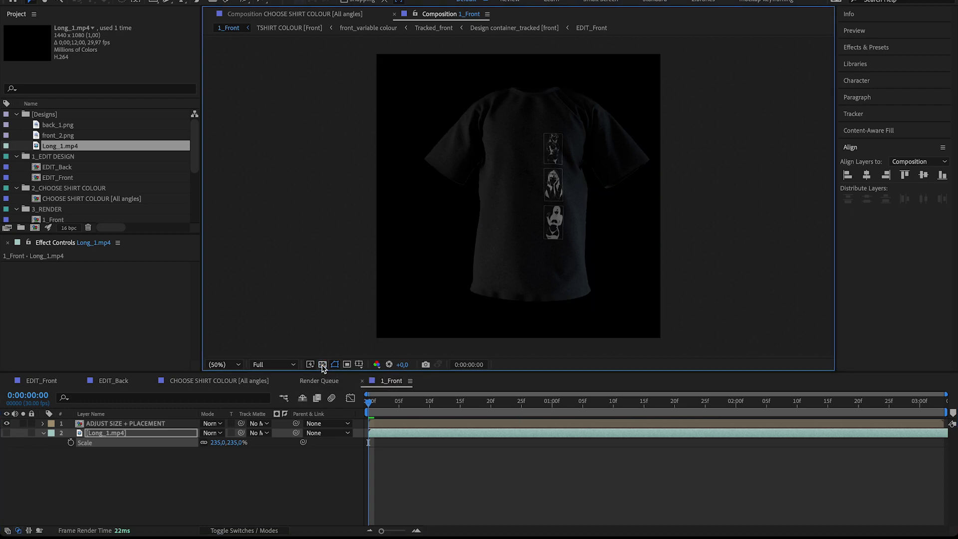
{"action": "left_click", "coordinate": [322, 365]}
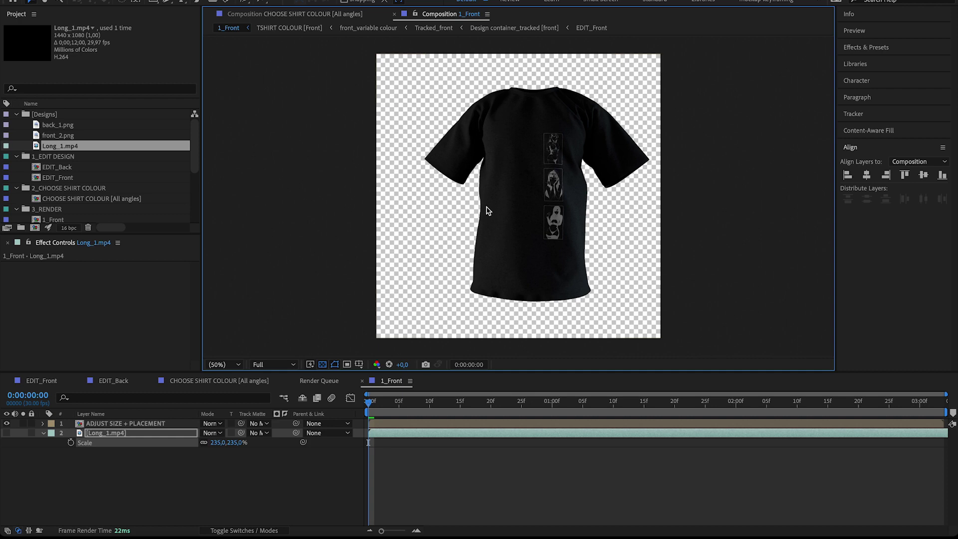
Add 1_Front to the Render Queue with the Lossless with Alpha output module
{"action": "left_click", "coordinate": [92, 1]}
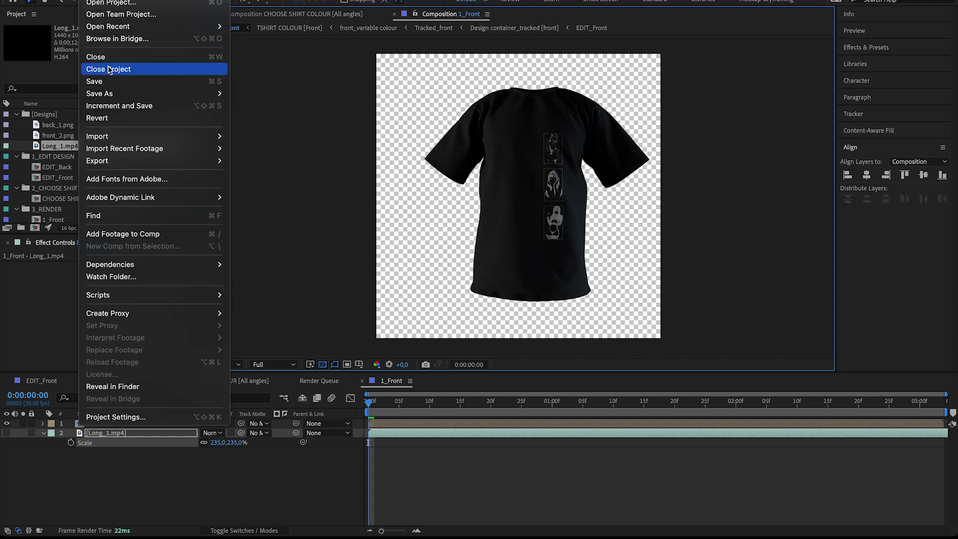
{"action": "mouse_move", "coordinate": [145, 160]}
{"action": "left_click", "coordinate": [285, 175]}
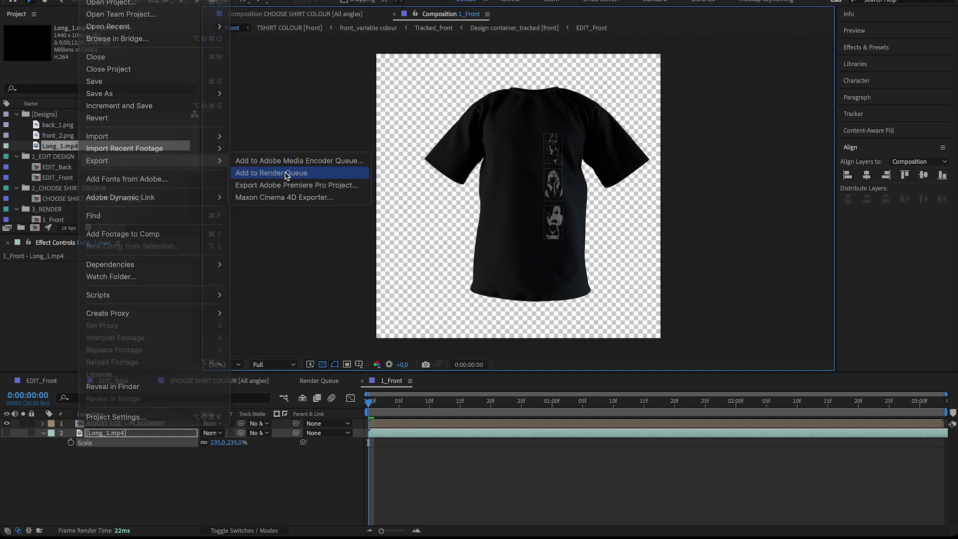
{"action": "left_click", "coordinate": [93, 1]}
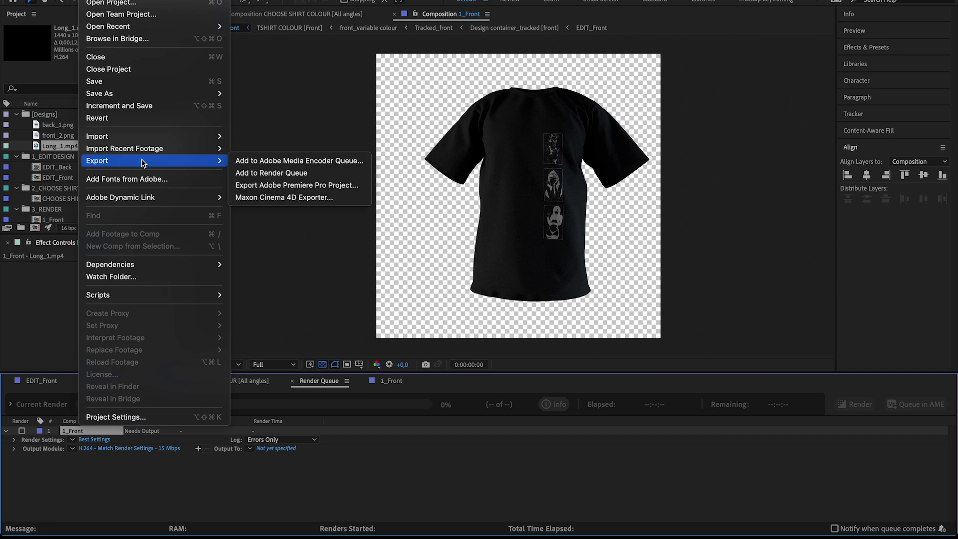
{"action": "key", "text": "Escape"}
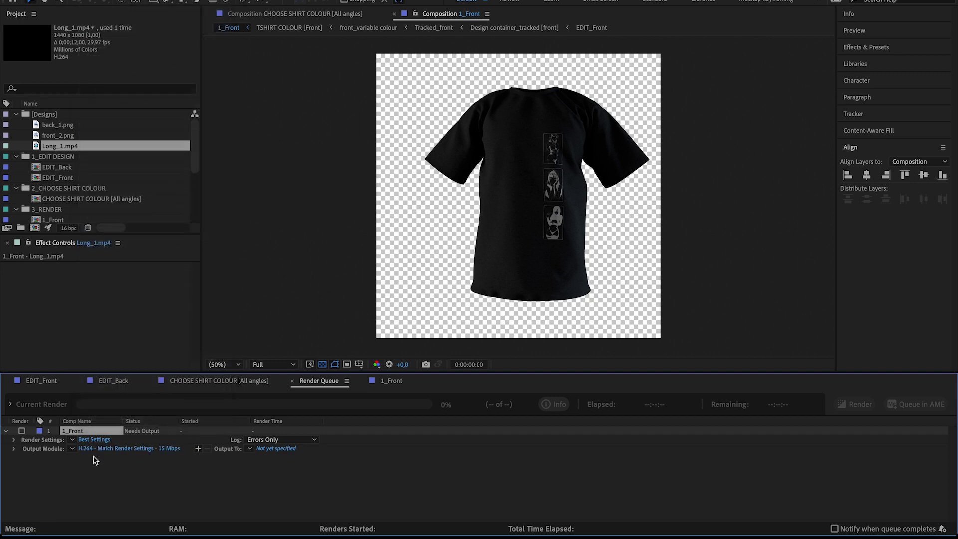
{"action": "left_click", "coordinate": [74, 452]}
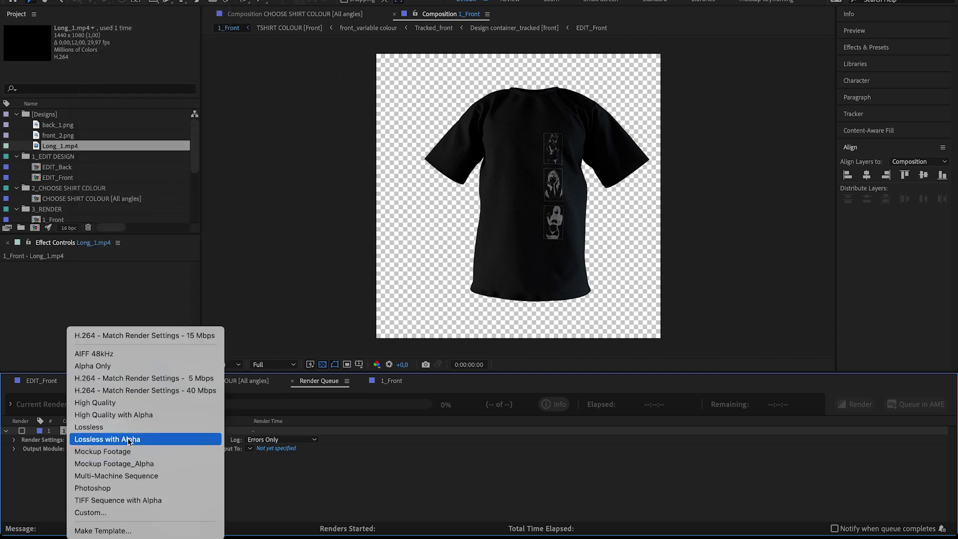
{"action": "left_click", "coordinate": [152, 439]}
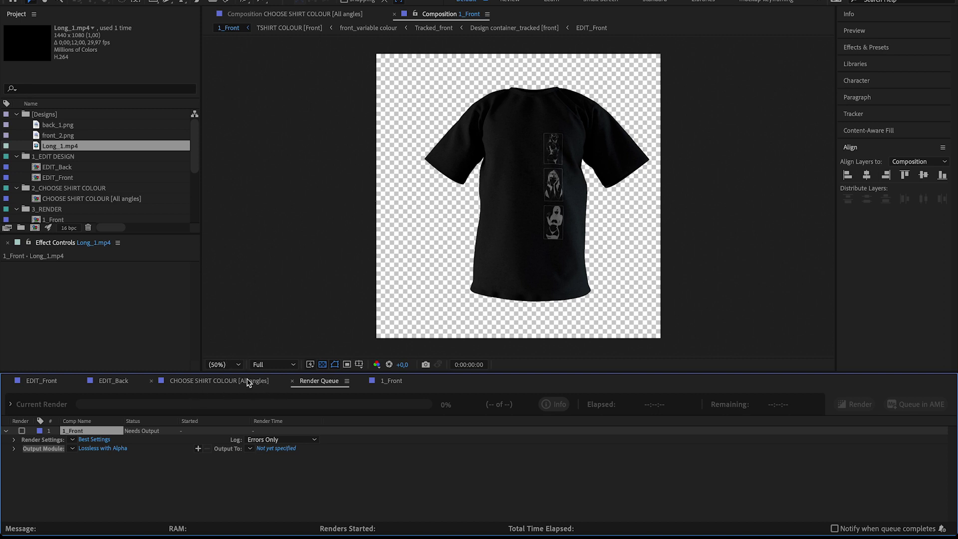
Make the Long_1.mp4 noise clip visible behind the shirt in 1_Front
{"action": "left_click", "coordinate": [225, 380]}
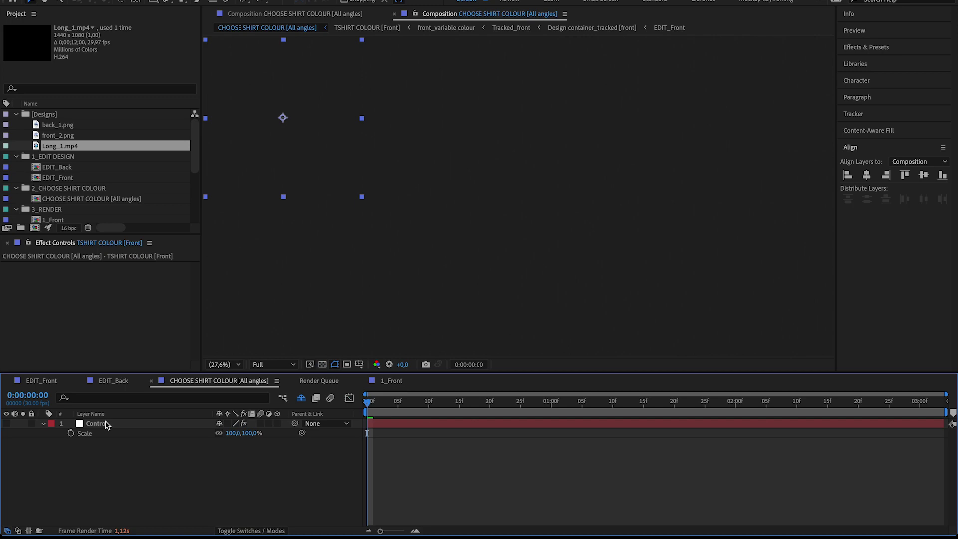
{"action": "left_click", "coordinate": [391, 380]}
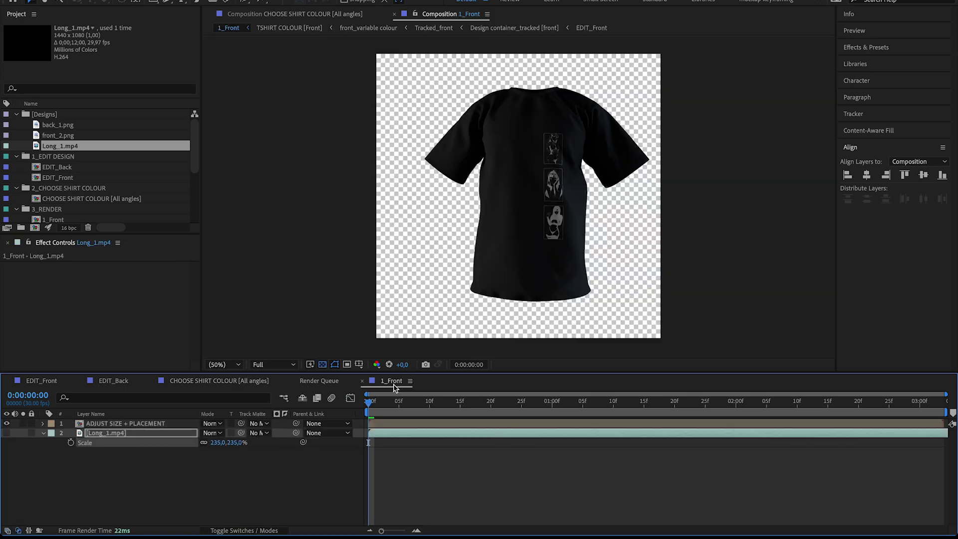
{"action": "left_click", "coordinate": [7, 433]}
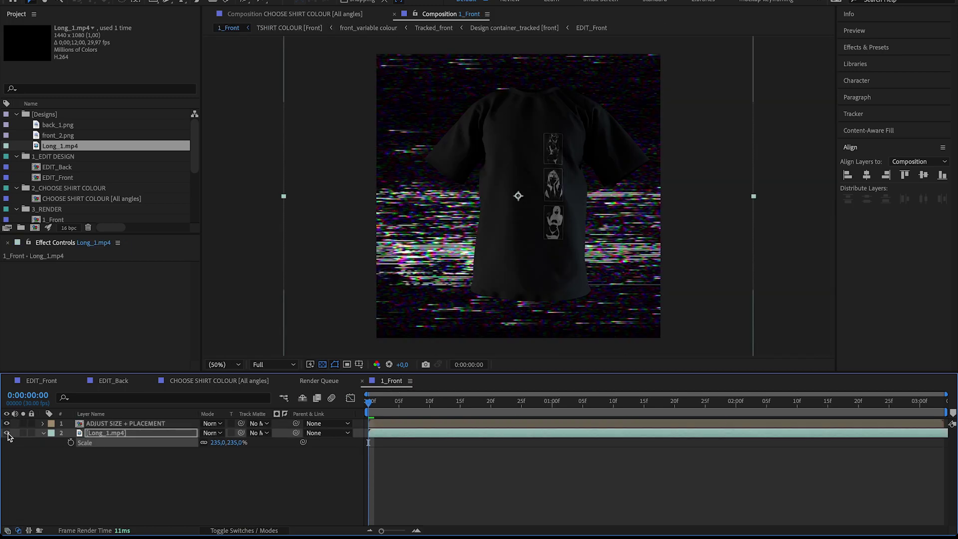
{"action": "left_click", "coordinate": [218, 383]}
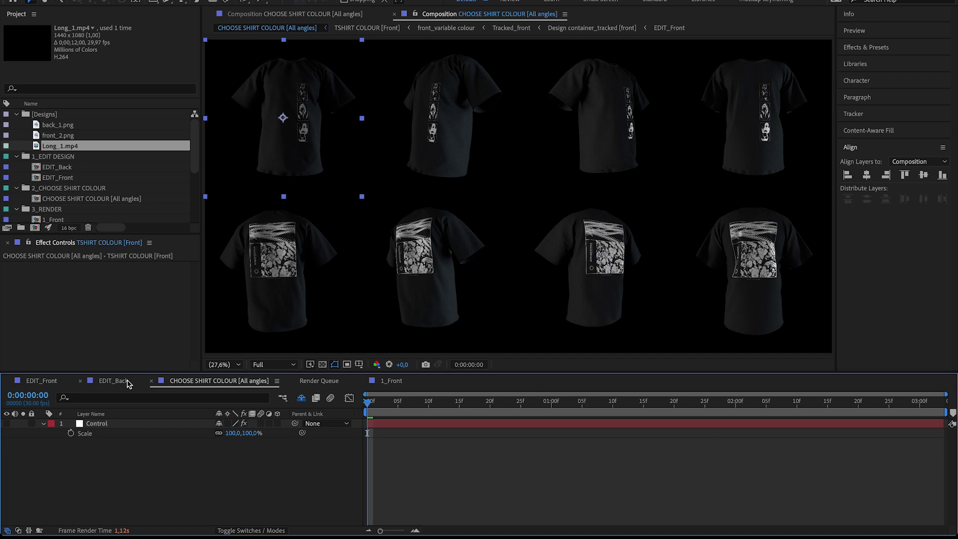
{"action": "left_click", "coordinate": [398, 381]}
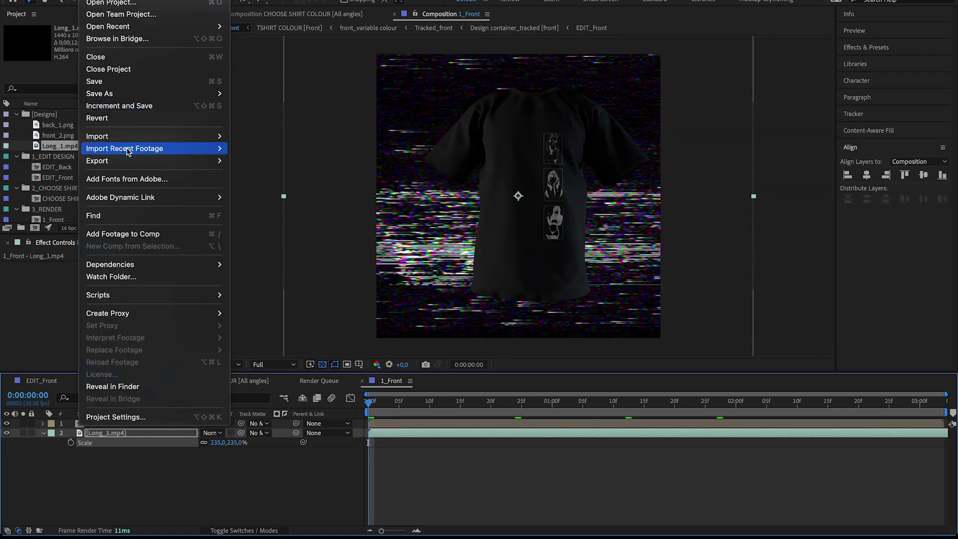
Queue 1_Front with Best Settings and H.264 15 Mbps output, deleting the duplicate item
{"action": "mouse_move", "coordinate": [154, 160]}
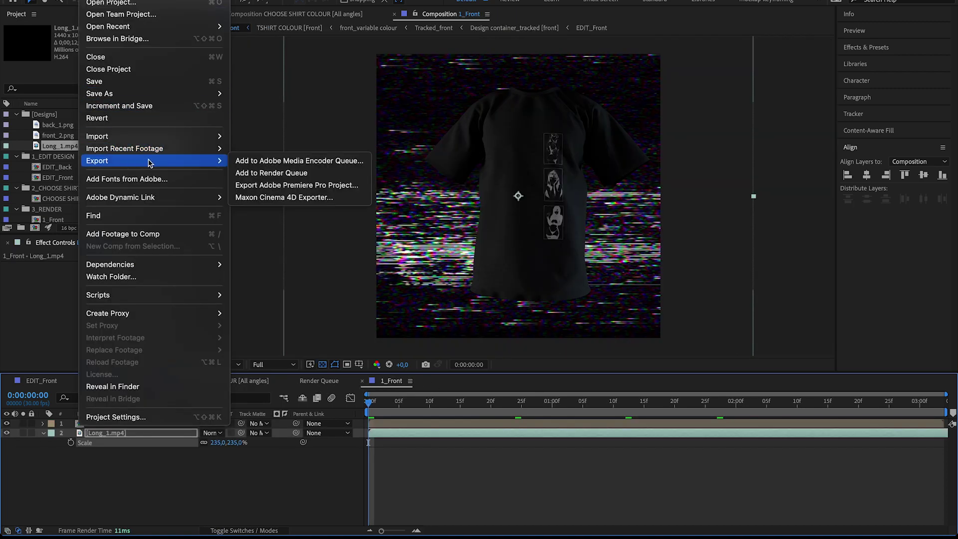
{"action": "left_click", "coordinate": [259, 174]}
{"action": "left_click", "coordinate": [73, 439]}
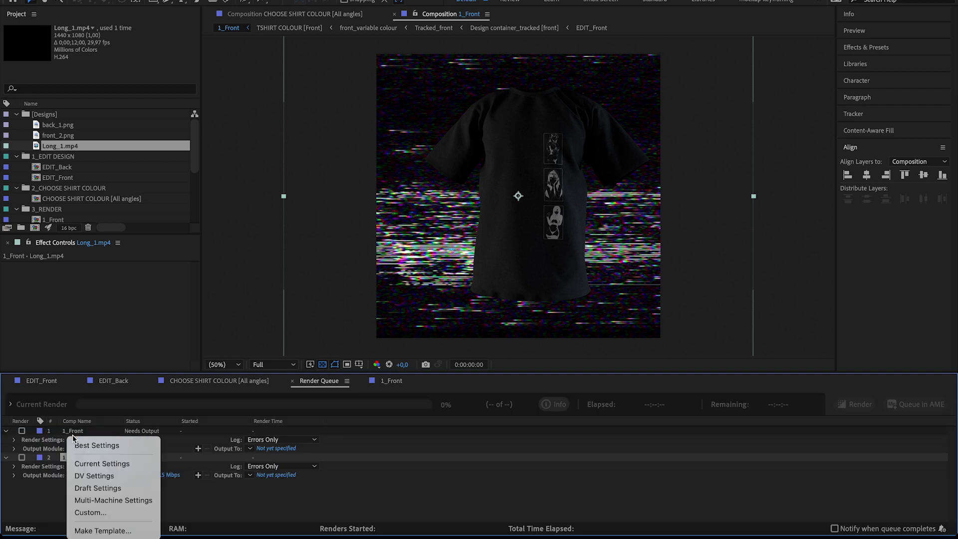
{"action": "left_click", "coordinate": [88, 444]}
{"action": "key", "text": "Delete"}
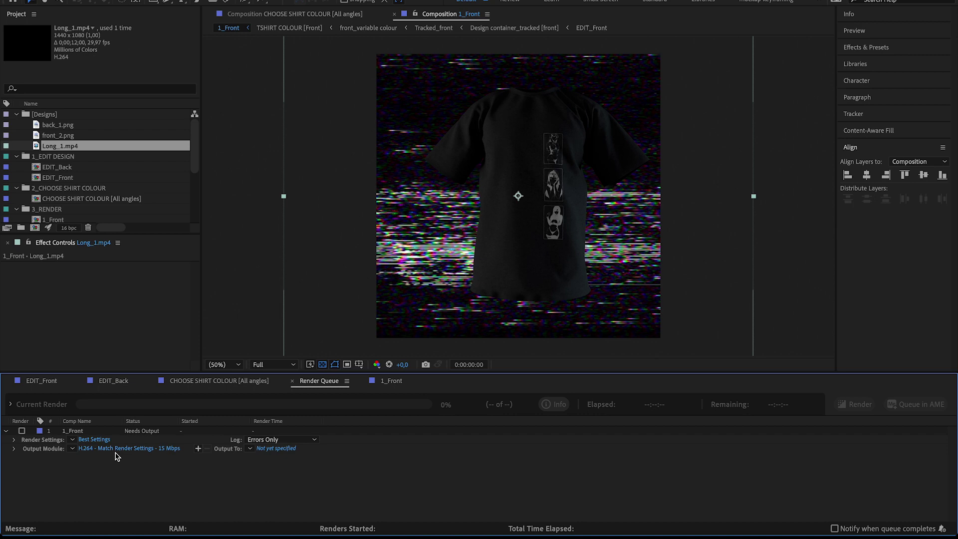
{"action": "left_click", "coordinate": [74, 450]}
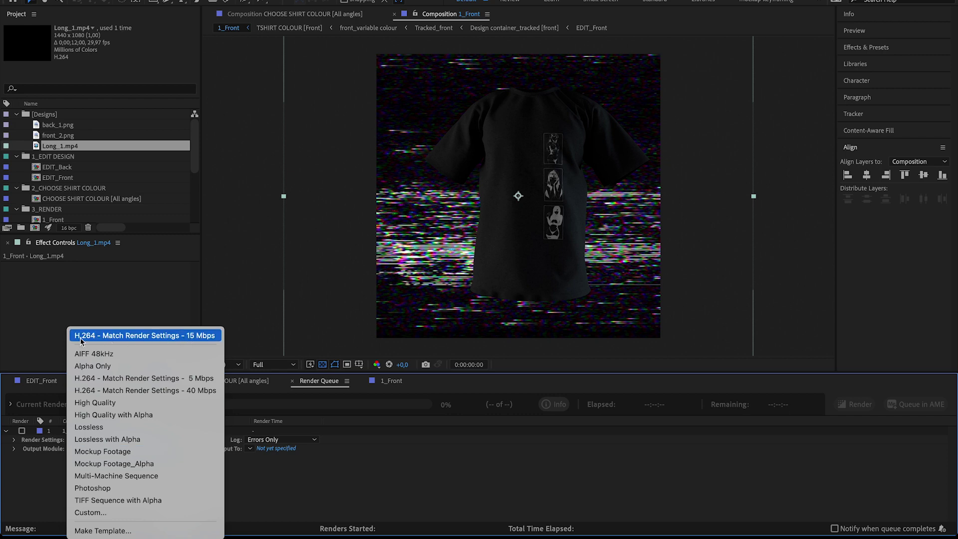
{"action": "left_click", "coordinate": [248, 493]}
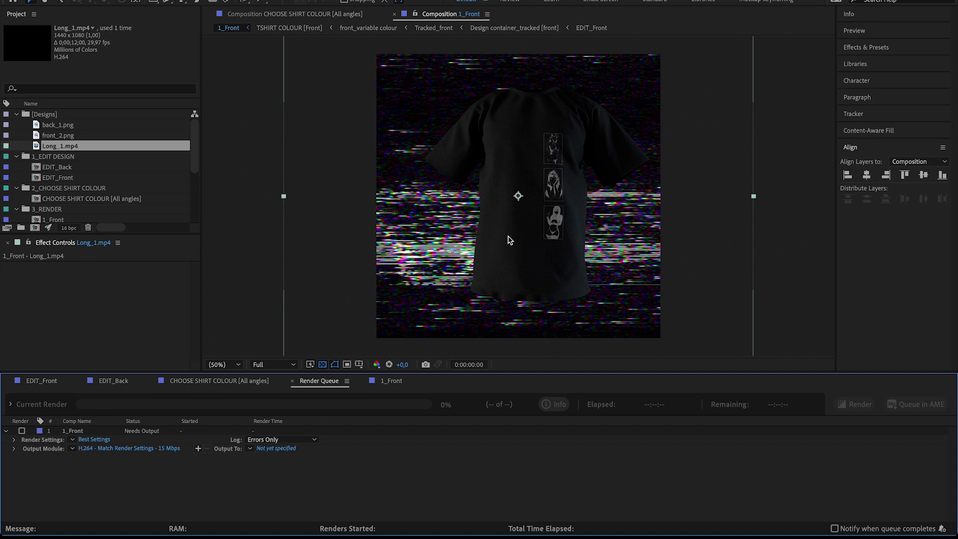
{"action": "left_click", "coordinate": [450, 254]}
Output to 1_Front.mp4 in Intro Video, render it, and build a composition from the clip
{"action": "left_click", "coordinate": [98, 433]}
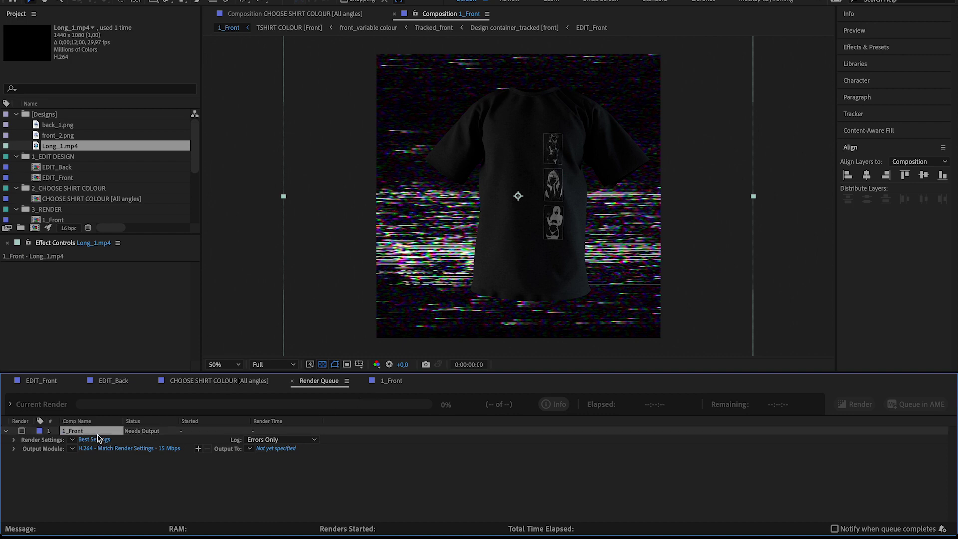
{"action": "left_click", "coordinate": [23, 431]}
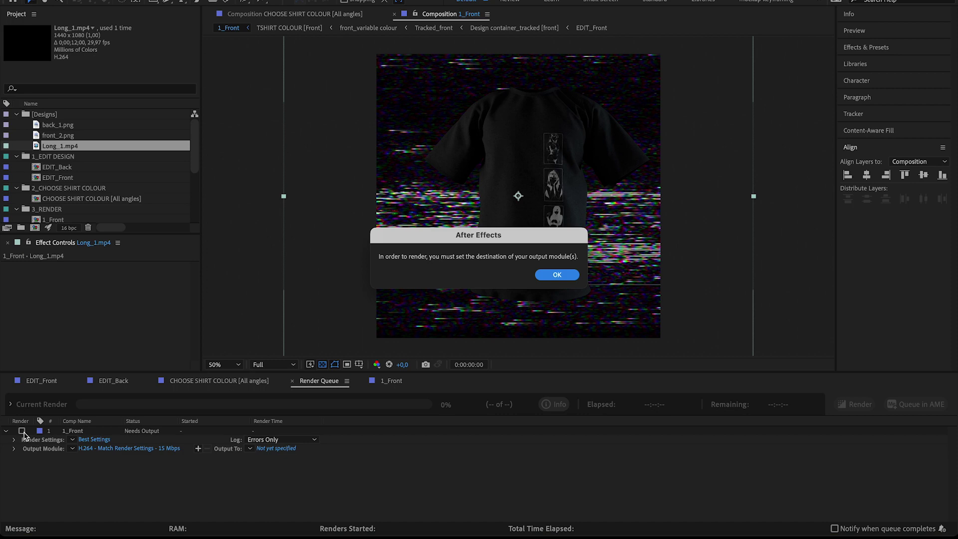
{"action": "left_click", "coordinate": [556, 274]}
{"action": "left_click", "coordinate": [276, 448]}
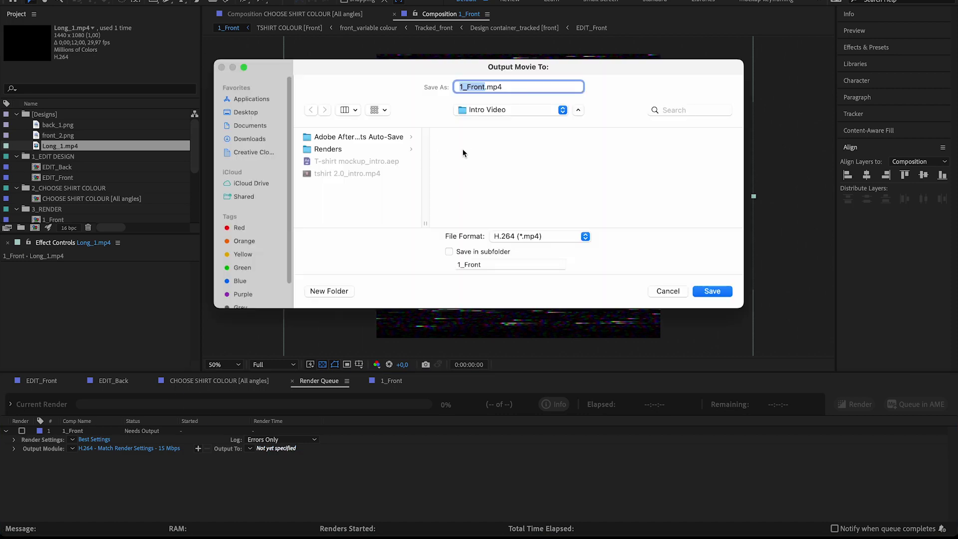
{"action": "left_click", "coordinate": [711, 291]}
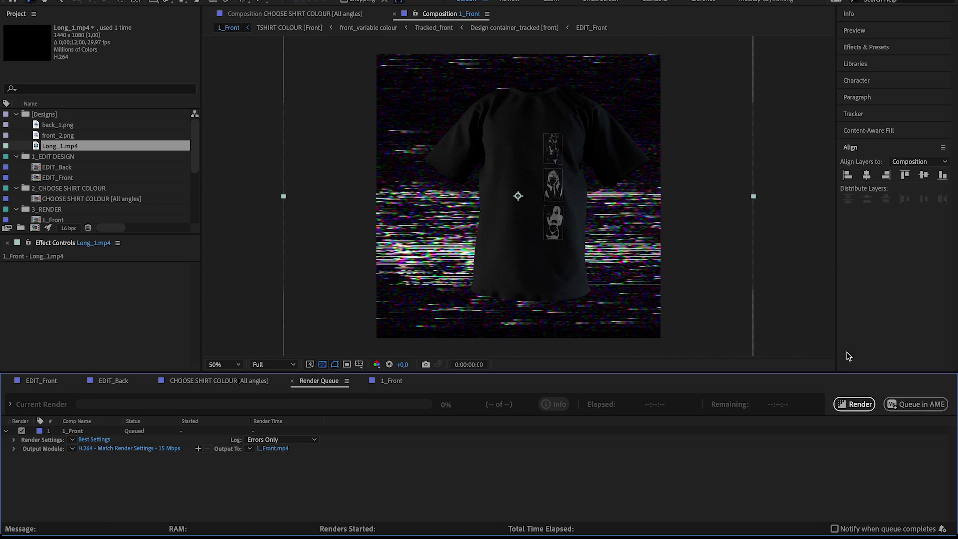
{"action": "left_click", "coordinate": [853, 405]}
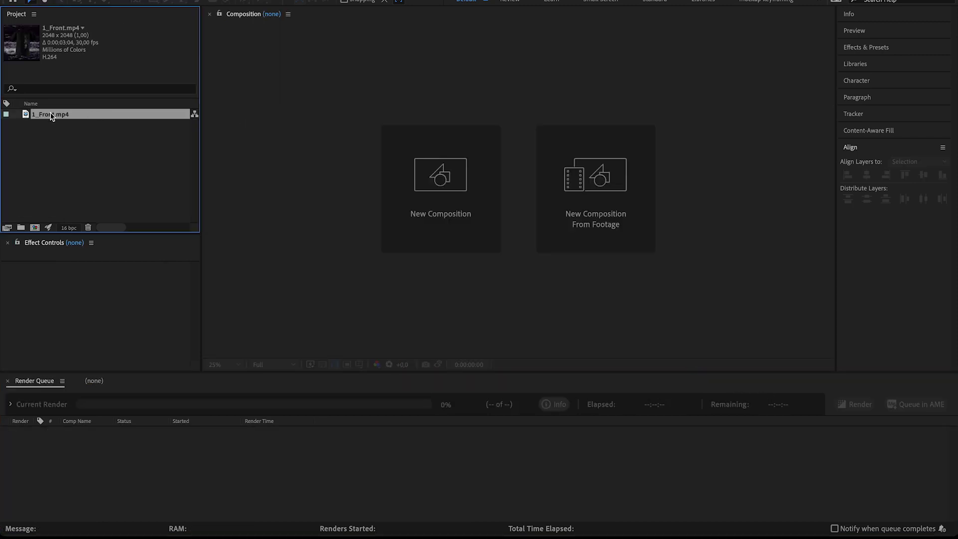
{"action": "left_click_drag", "start_coordinate": [52, 116], "coordinate": [35, 228]}
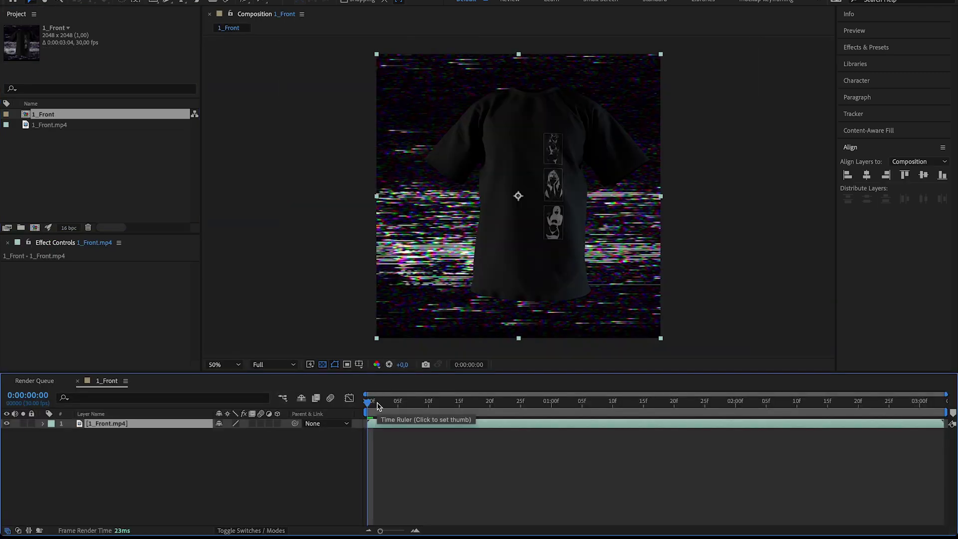
Set the composition duration to 10 seconds
{"action": "key", "text": "ctrl+k"}
{"action": "left_click", "coordinate": [116, 254]}
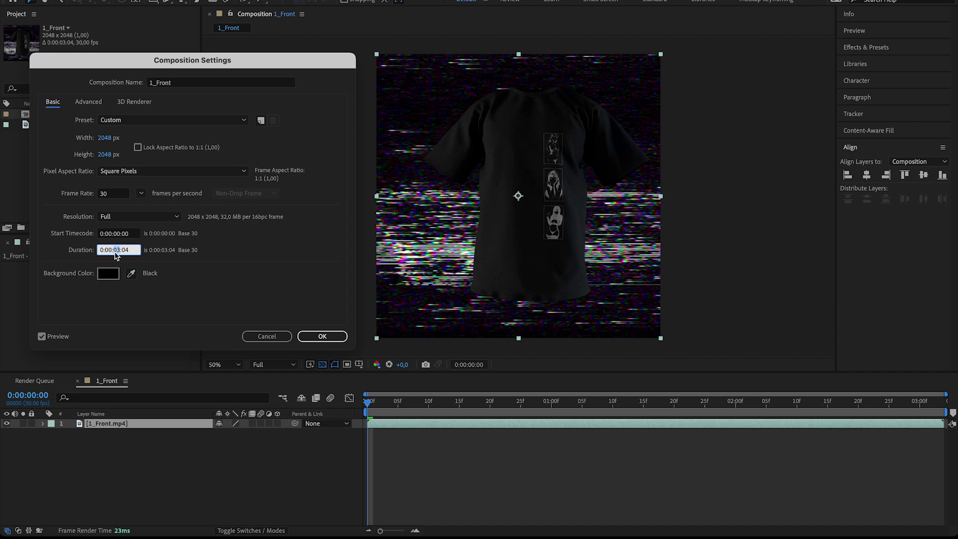
{"action": "type", "text": "10"}
{"action": "left_click", "coordinate": [321, 337]}
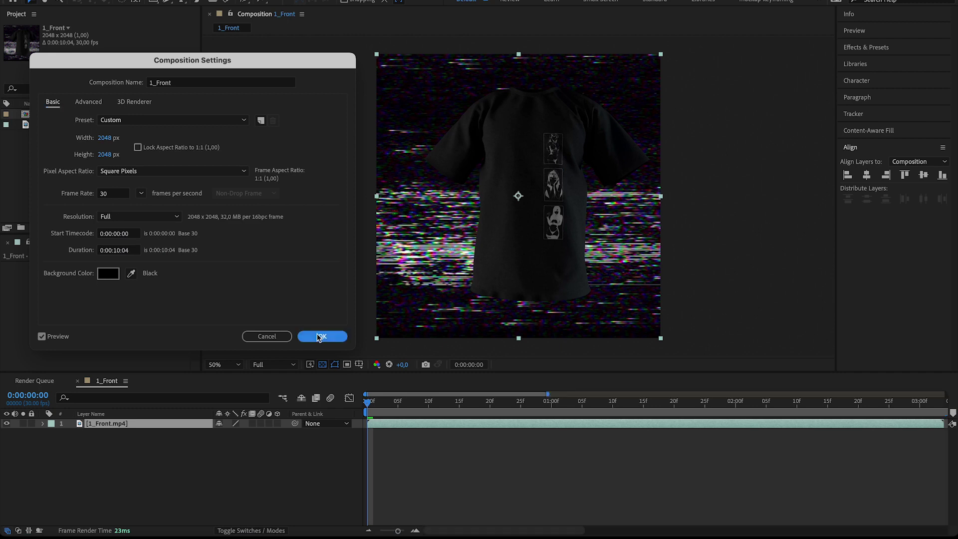
{"action": "left_click", "coordinate": [383, 531]}
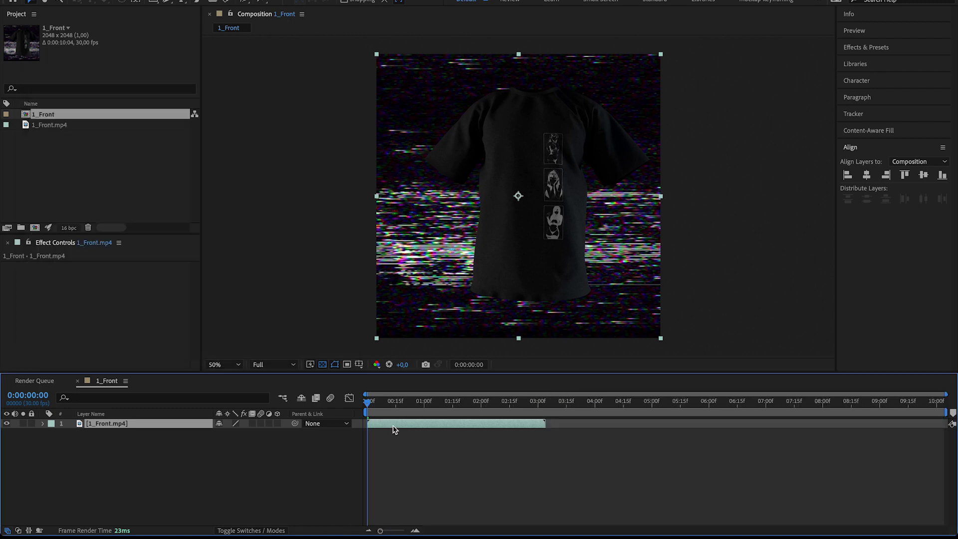
Duplicate the clip twice and place the copies end to end, previewing the sequence
{"action": "key", "text": "ctrl+d"}
{"action": "left_click_drag", "start_coordinate": [392, 424], "coordinate": [764, 423]}
{"action": "key", "text": "ctrl+d"}
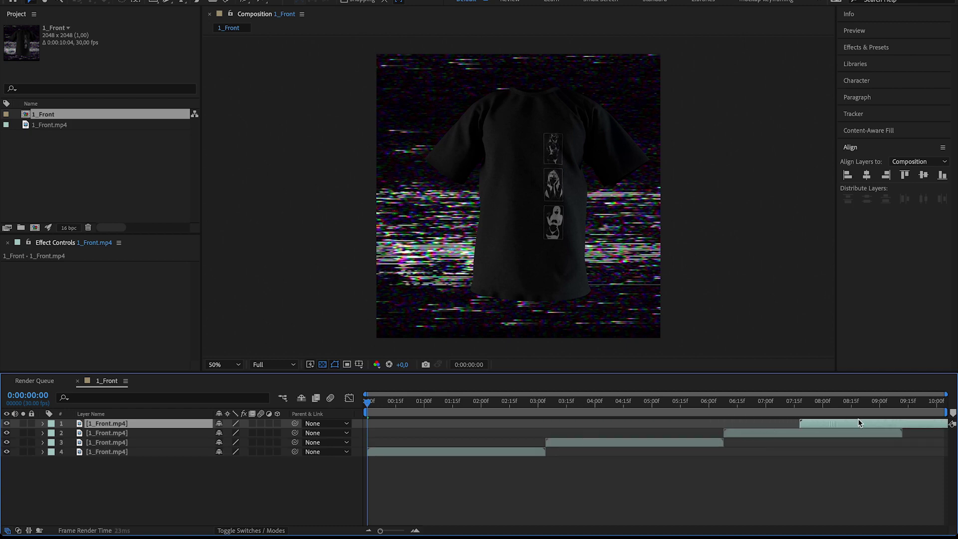
{"action": "left_click_drag", "start_coordinate": [858, 423], "coordinate": [934, 423]}
{"action": "left_click_drag", "start_coordinate": [408, 405], "coordinate": [509, 417]}
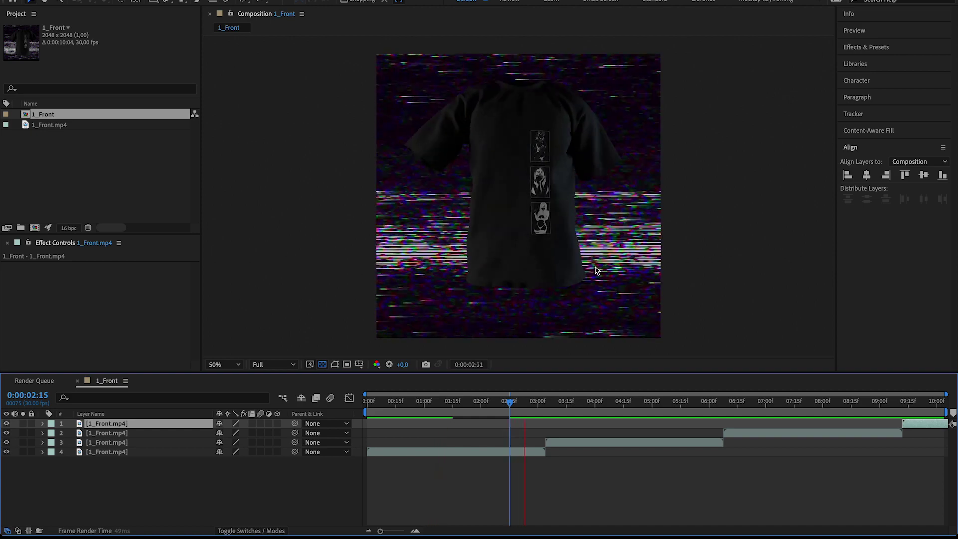
{"action": "key", "text": "space"}
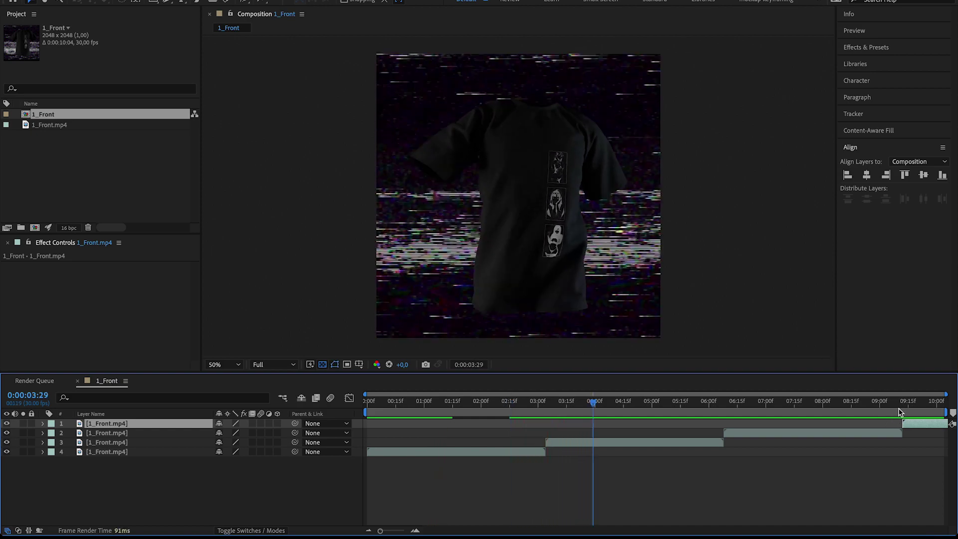
Delete the extra fourth layer, end the work area there, and preview the loop
{"action": "left_click_drag", "start_coordinate": [899, 412], "coordinate": [902, 410]}
{"action": "key", "text": "Delete"}
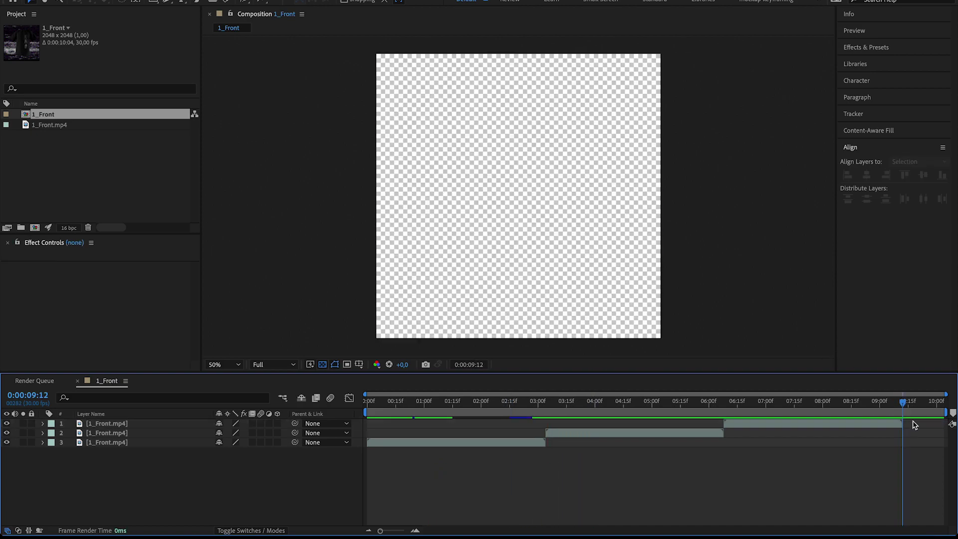
{"action": "key", "text": "n"}
{"action": "left_click_drag", "start_coordinate": [902, 402], "coordinate": [893, 408]}
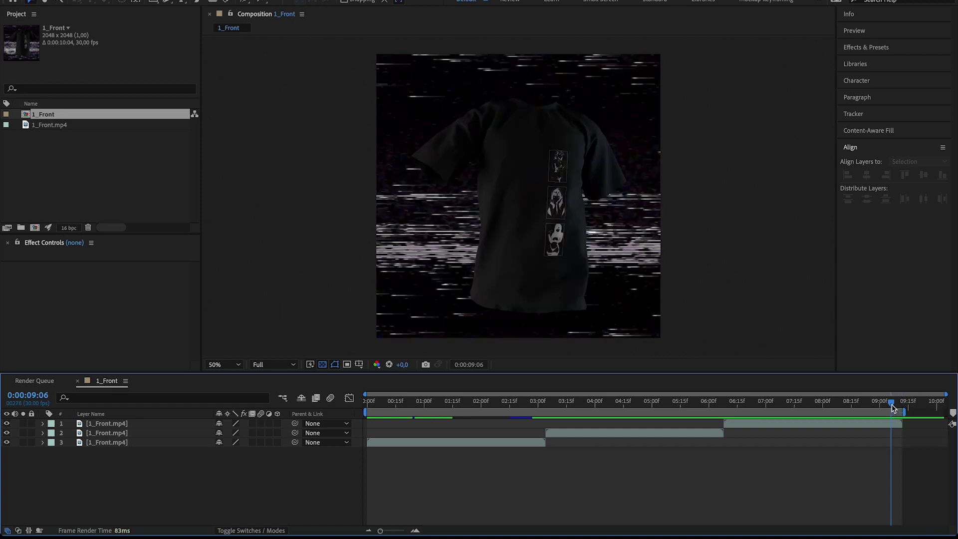
{"action": "key", "text": "space"}
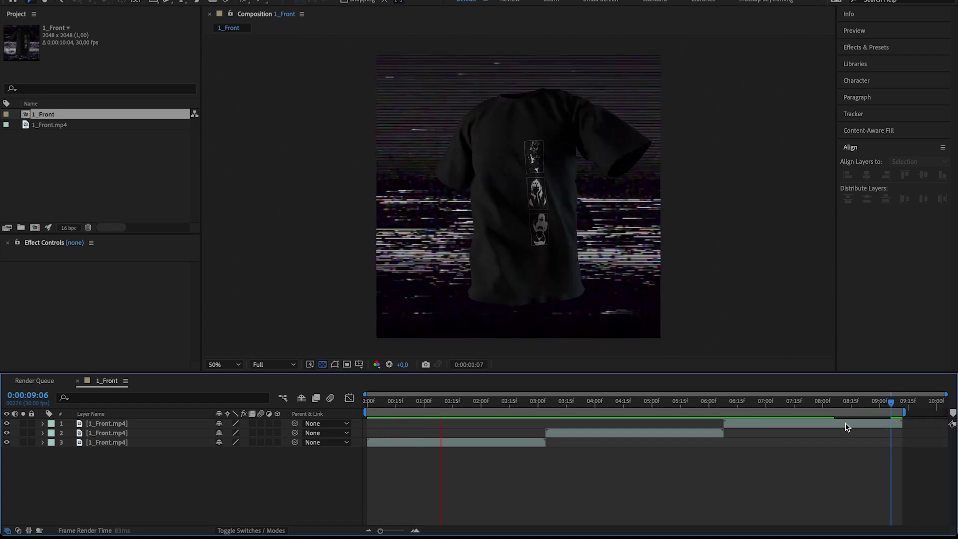